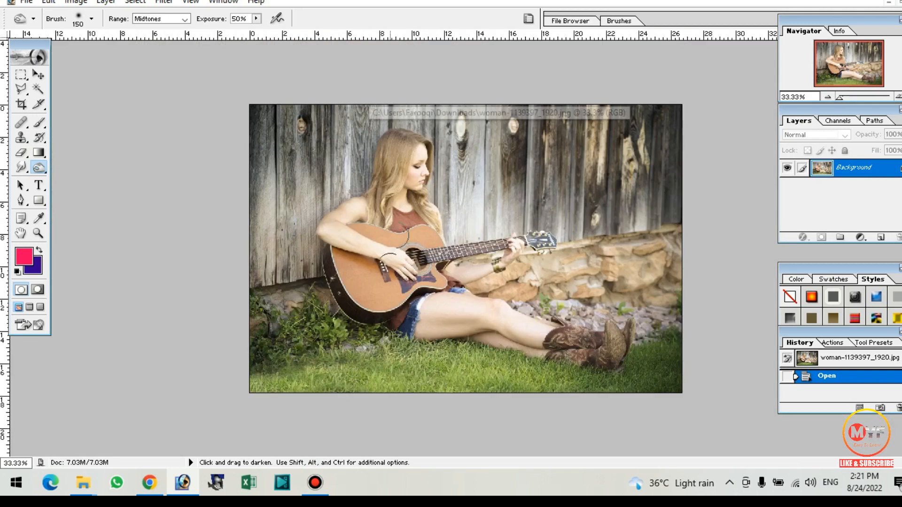
Start a Polygonal Lasso outline in the wooden background and trace the back edge of the woman's hair down to her shoulder
{"action": "key", "text": "z"}
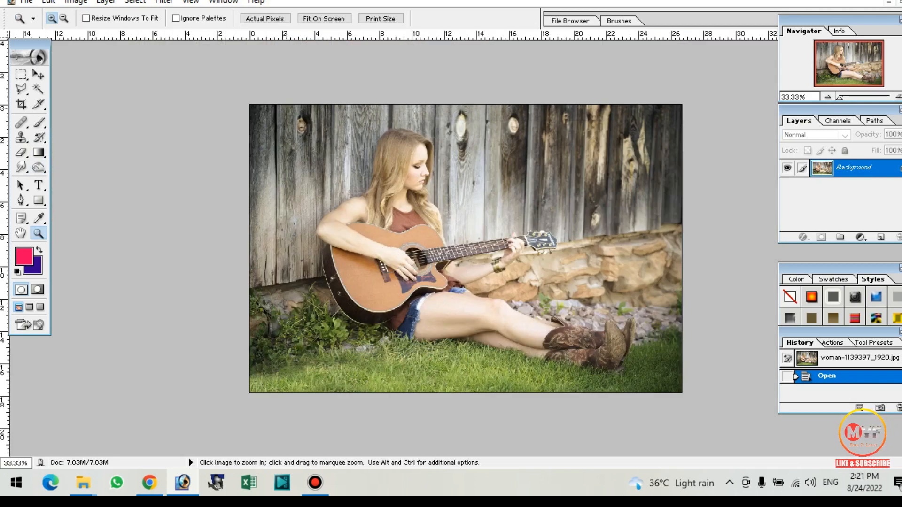
{"action": "left_click_drag", "start_coordinate": [284, 108], "coordinate": [453, 195]}
{"action": "key", "text": "space"}
{"action": "left_click_drag", "start_coordinate": [516, 274], "coordinate": [365, 197]}
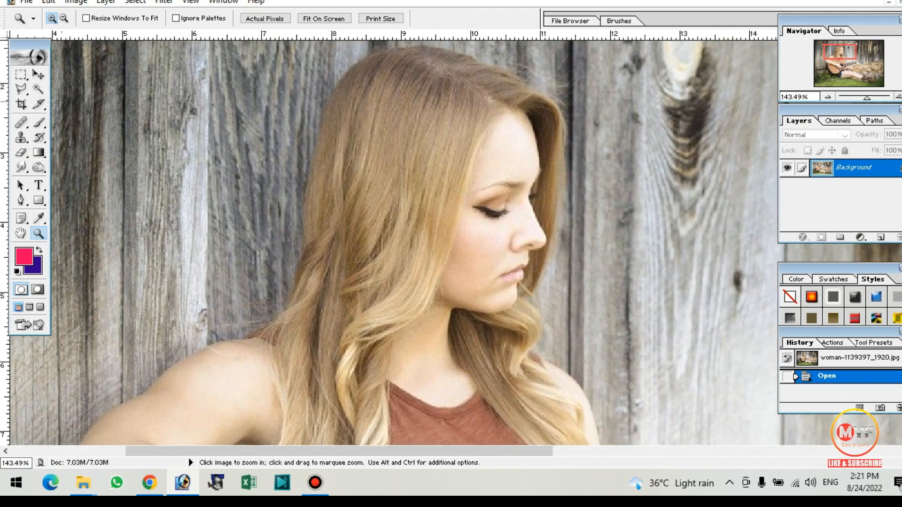
{"action": "key", "text": "l"}
{"action": "left_click", "coordinate": [203, 58]}
{"action": "left_click", "coordinate": [352, 66]}
{"action": "left_click", "coordinate": [329, 99]}
{"action": "left_click", "coordinate": [315, 152]}
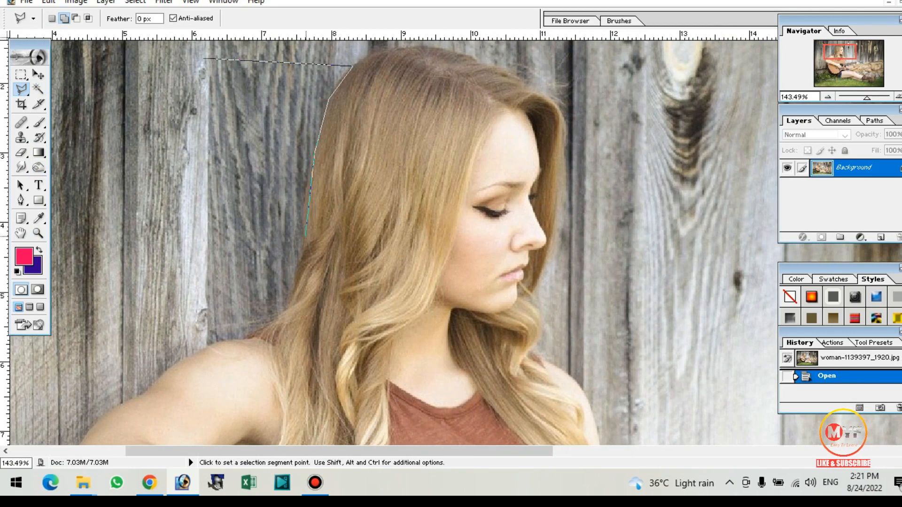
{"action": "left_click", "coordinate": [304, 245]}
{"action": "left_click", "coordinate": [292, 294]}
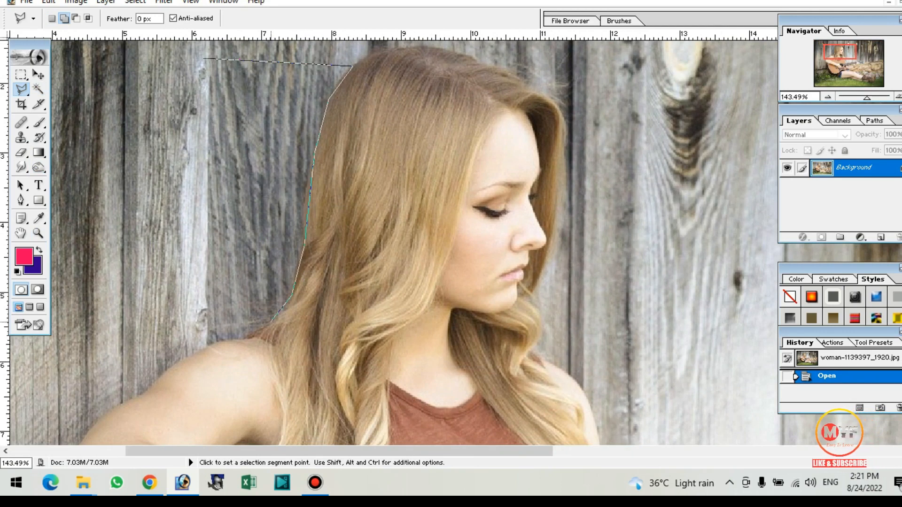
{"action": "left_click", "coordinate": [247, 338]}
Continue the lasso outline along the shoulder and upper arm, around the elbow, to where the forearm meets the guitar
{"action": "left_click_drag", "start_coordinate": [247, 338], "coordinate": [365, 229]}
{"action": "left_click", "coordinate": [314, 242]}
{"action": "left_click", "coordinate": [282, 260]}
{"action": "left_click", "coordinate": [267, 281]}
{"action": "left_click_drag", "start_coordinate": [242, 291], "coordinate": [360, 125]}
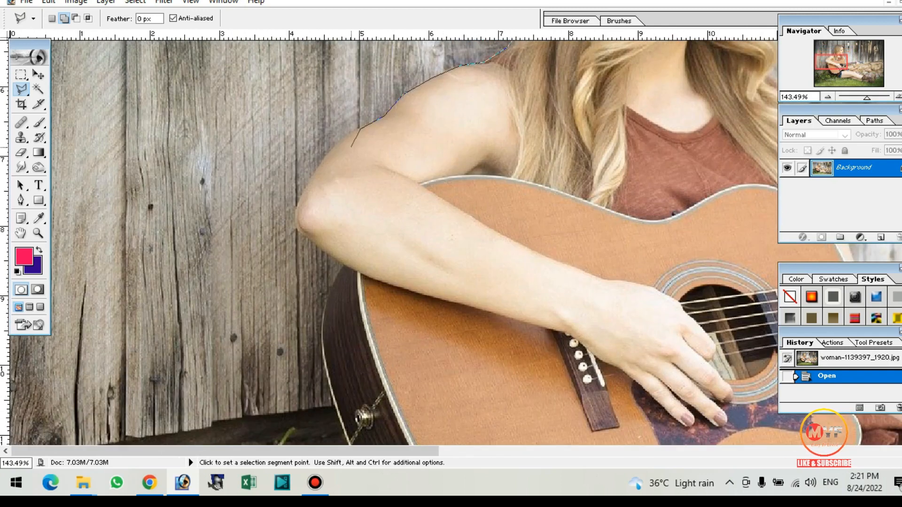
{"action": "left_click", "coordinate": [339, 140]}
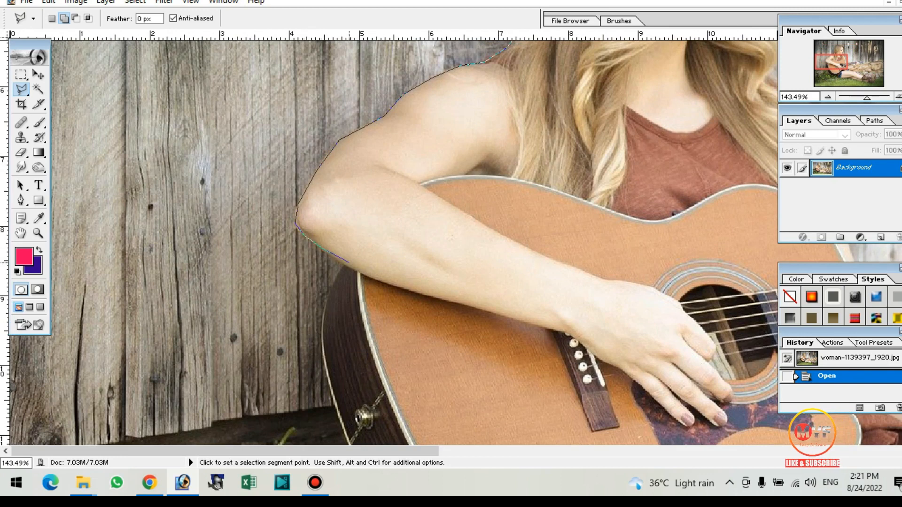
{"action": "left_click", "coordinate": [344, 264]}
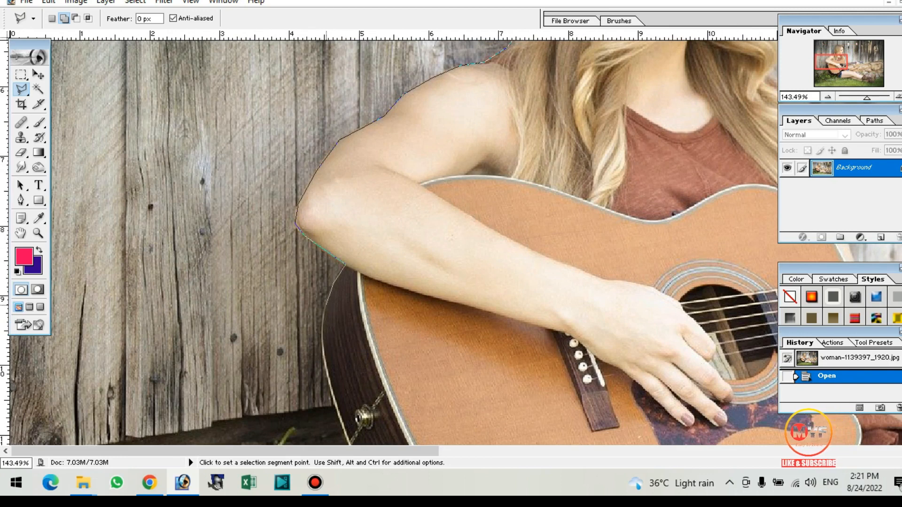
Trace the outer edge of the guitar body down and around its underside to the brown shirt
{"action": "scroll", "coordinate": [331, 287], "scroll_direction": "down", "scroll_amount": 3}
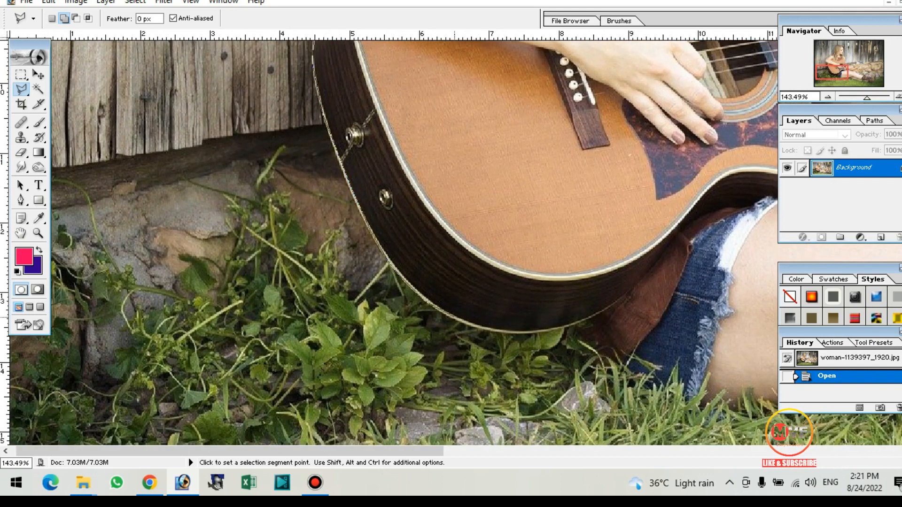
{"action": "left_click", "coordinate": [453, 319]}
{"action": "left_click", "coordinate": [492, 331]}
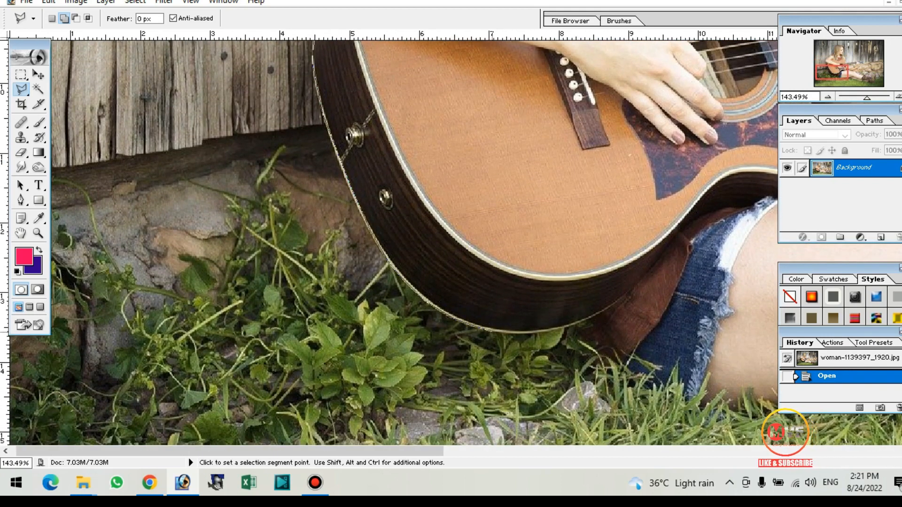
{"action": "left_click", "coordinate": [538, 331]}
{"action": "left_click", "coordinate": [596, 319]}
Extend the lasso outline below the shirt and denim shorts and along the underside of the thigh
{"action": "left_click", "coordinate": [645, 387]}
{"action": "left_click_drag", "start_coordinate": [667, 396], "coordinate": [454, 295]}
{"action": "left_click", "coordinate": [476, 301]}
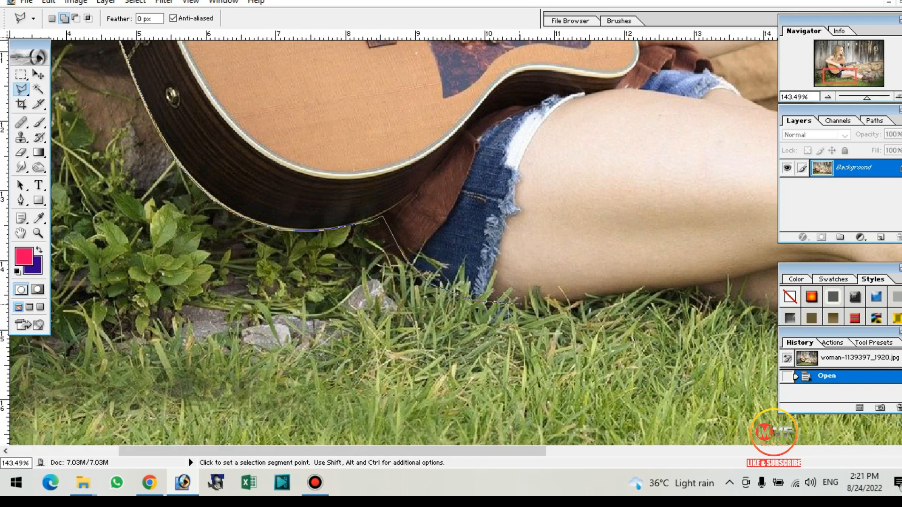
{"action": "left_click_drag", "start_coordinate": [623, 297], "coordinate": [466, 333]}
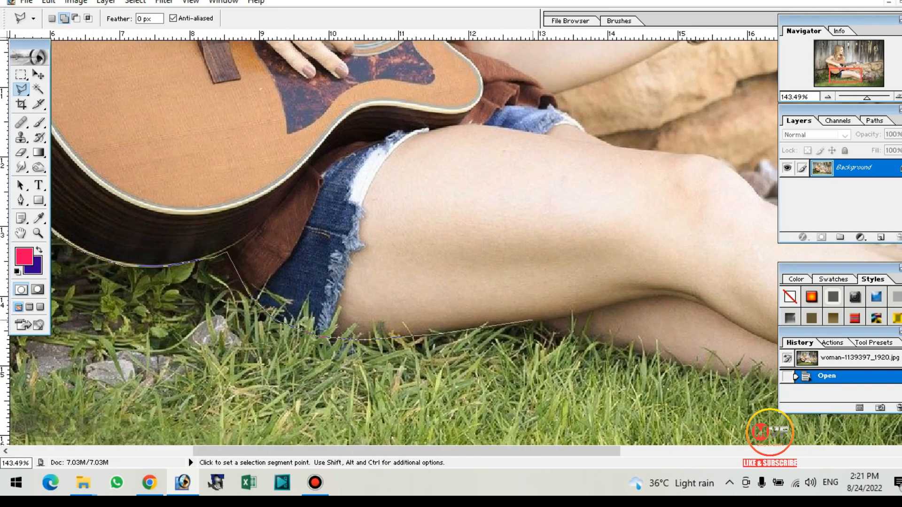
{"action": "left_click", "coordinate": [527, 322]}
Trace beneath the lower leg and boots, then close the selection around the outer background at its starting point
{"action": "left_click", "coordinate": [590, 339]}
{"action": "left_click_drag", "start_coordinate": [589, 339], "coordinate": [389, 327]}
{"action": "left_click_drag", "start_coordinate": [611, 390], "coordinate": [277, 349]}
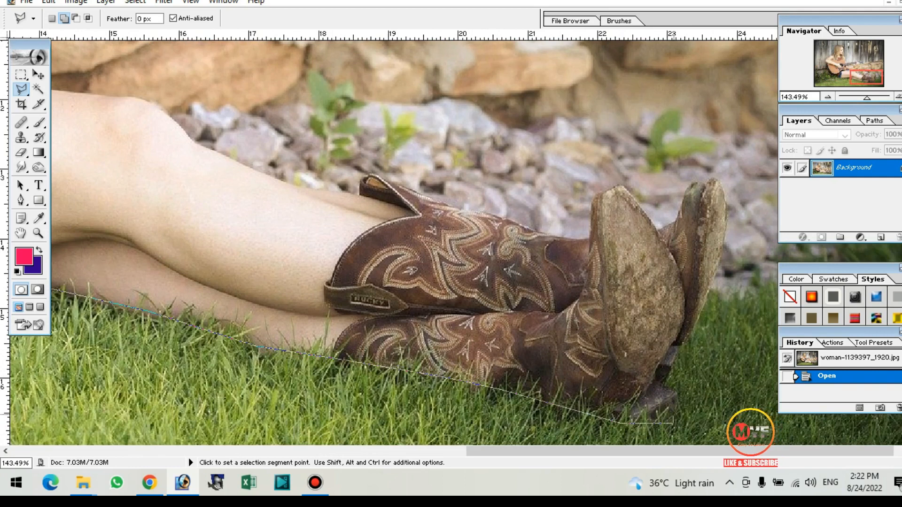
{"action": "left_click", "coordinate": [697, 319]}
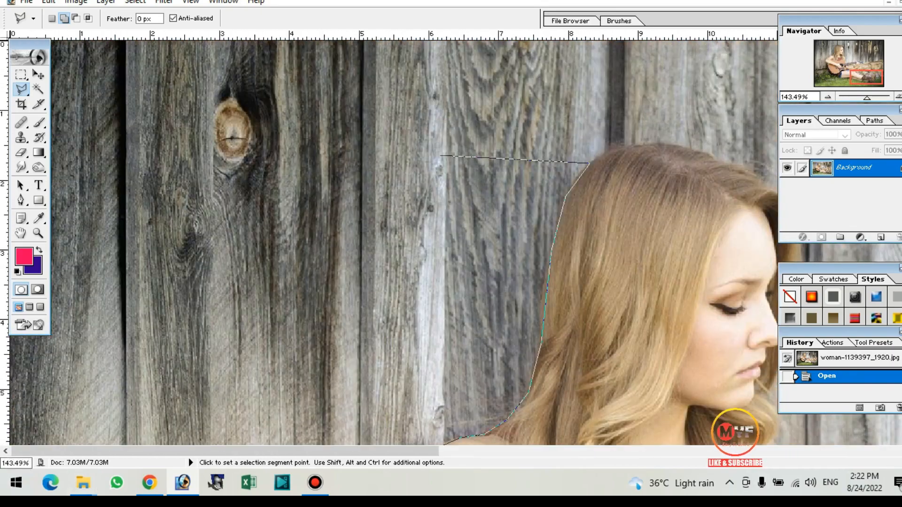
{"action": "double_click", "coordinate": [440, 155]}
Start a second lasso outline overlapping the existing selection and trace the crown of the woman's hair to above her forehead
{"action": "key", "text": "space"}
{"action": "left_click_drag", "start_coordinate": [583, 161], "coordinate": [199, 161]}
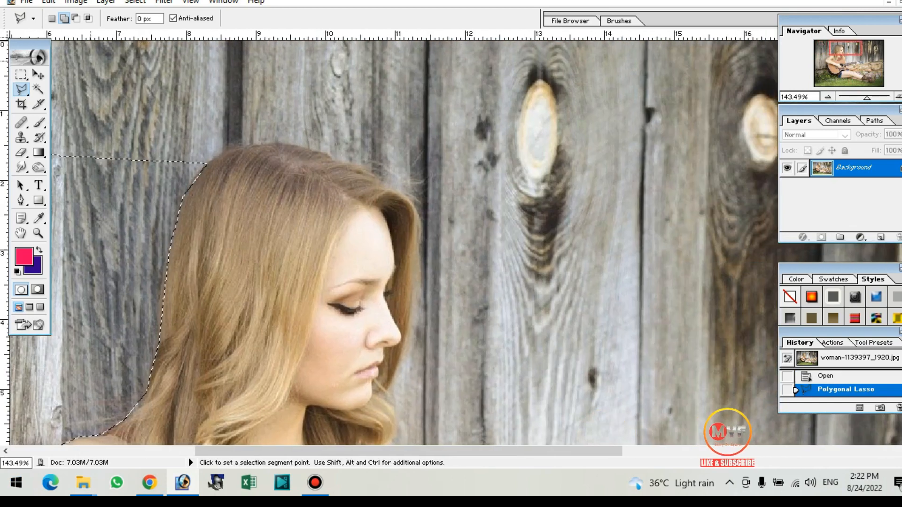
{"action": "left_click", "coordinate": [88, 48]}
{"action": "left_click", "coordinate": [79, 204]}
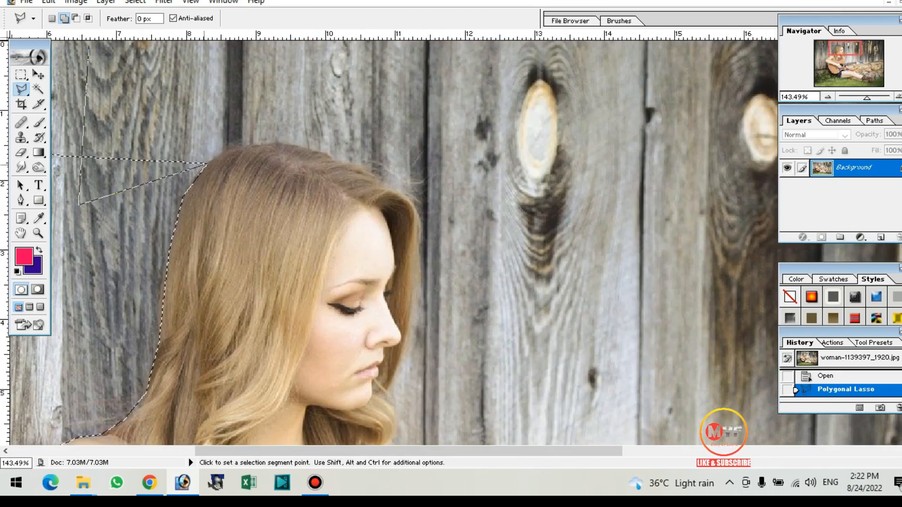
{"action": "left_click", "coordinate": [207, 164]}
{"action": "left_click", "coordinate": [279, 142]}
{"action": "left_click", "coordinate": [313, 149]}
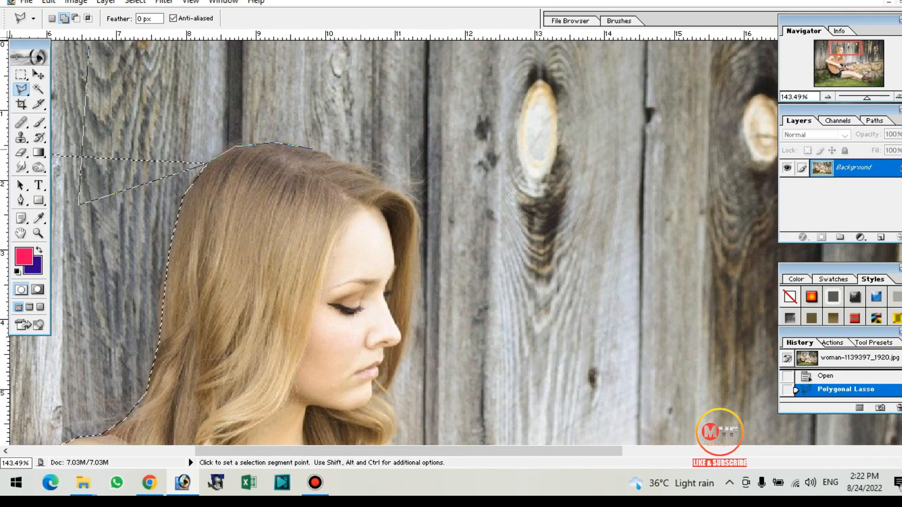
{"action": "left_click", "coordinate": [372, 176]}
{"action": "left_click", "coordinate": [413, 194]}
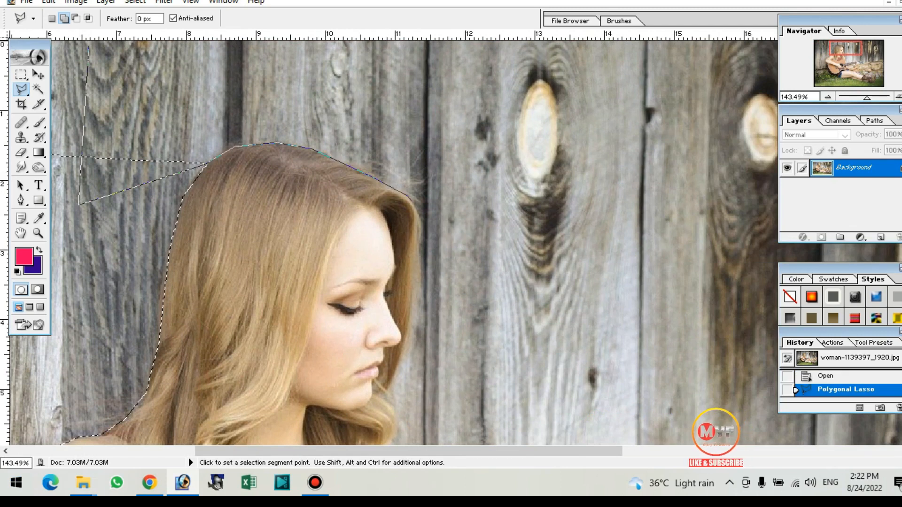
Trace the front edge of the hair past the face and down to the far shoulder
{"action": "left_click", "coordinate": [419, 216]}
{"action": "left_click_drag", "start_coordinate": [412, 279], "coordinate": [425, 168]}
{"action": "left_click", "coordinate": [422, 207]}
{"action": "left_click", "coordinate": [417, 238]}
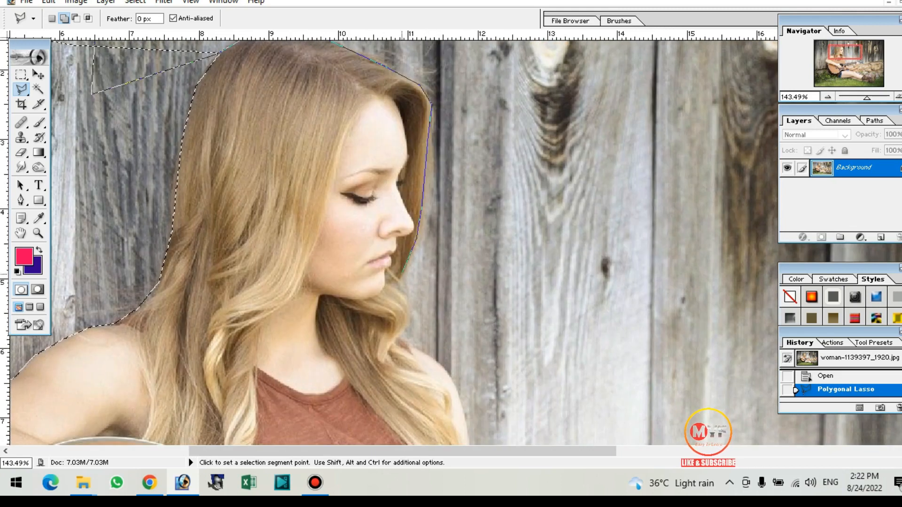
{"action": "left_click", "coordinate": [405, 300]}
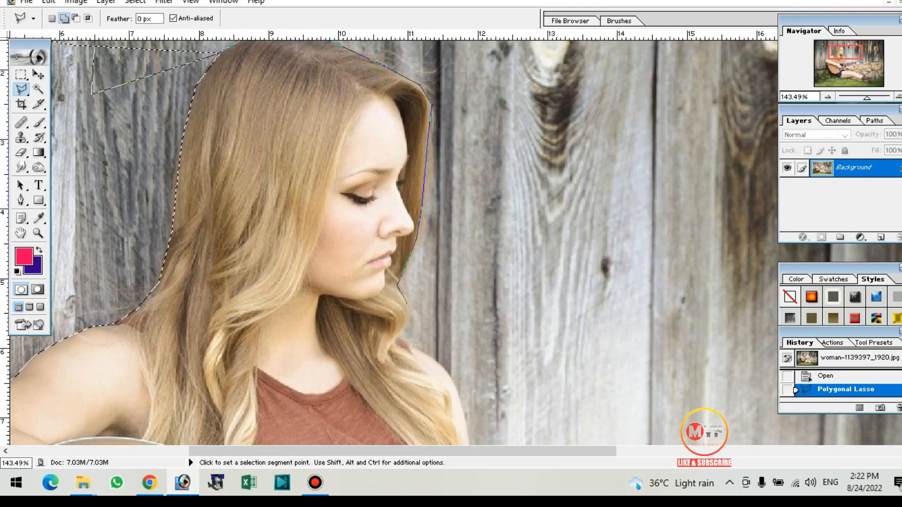
{"action": "left_click_drag", "start_coordinate": [405, 301], "coordinate": [405, 217]}
{"action": "left_click", "coordinate": [405, 239]}
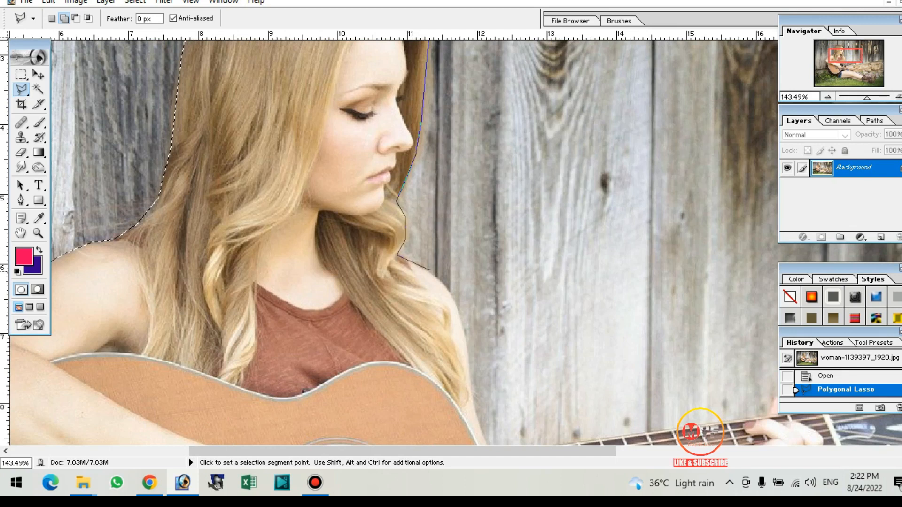
Continue the outline over the far shoulder and upper arm, then along the guitar neck's upper edge past the fingertip
{"action": "left_click", "coordinate": [431, 273]}
{"action": "left_click", "coordinate": [450, 294]}
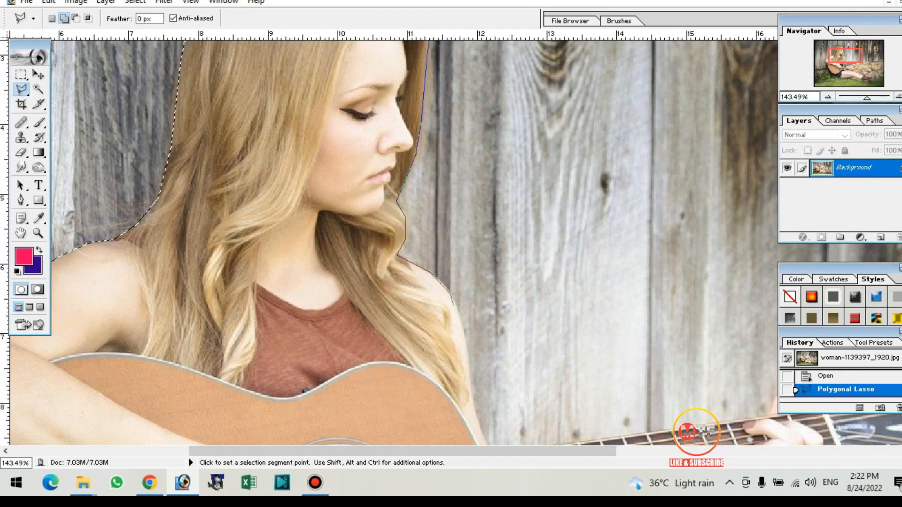
{"action": "left_click", "coordinate": [462, 329]}
{"action": "left_click_drag", "start_coordinate": [463, 330], "coordinate": [404, 145]}
{"action": "left_click", "coordinate": [411, 206]}
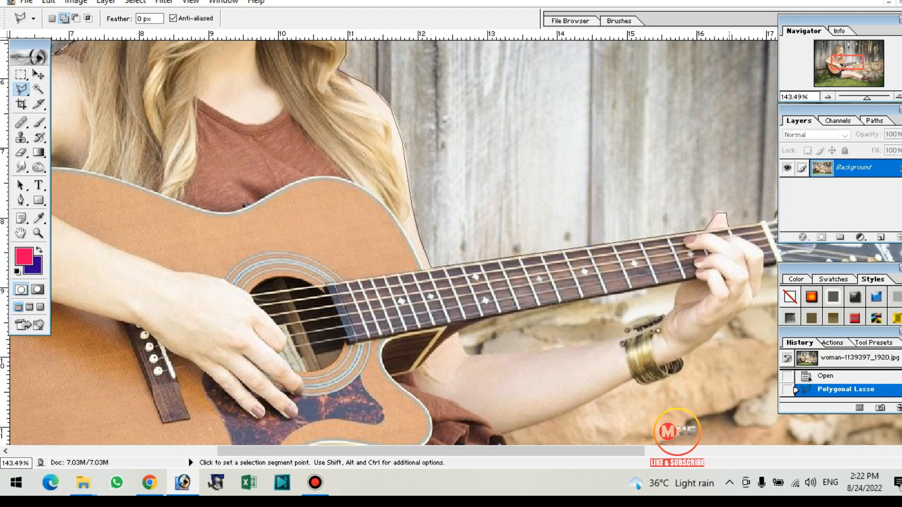
{"action": "left_click", "coordinate": [731, 227]}
Trace the lasso outline around the guitar's headstock and tuning pegs, back to the fretting hand
{"action": "left_click_drag", "start_coordinate": [751, 224], "coordinate": [546, 259]}
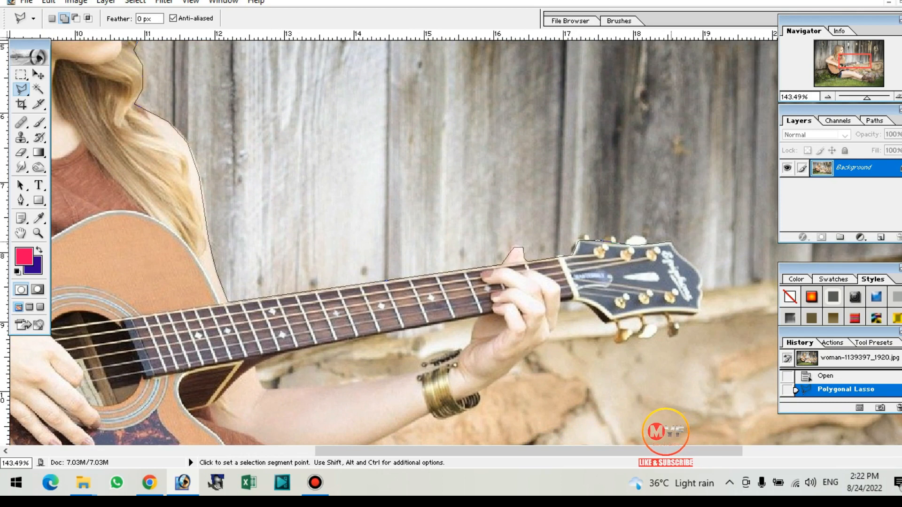
{"action": "left_click", "coordinate": [683, 255]}
{"action": "left_click", "coordinate": [697, 269]}
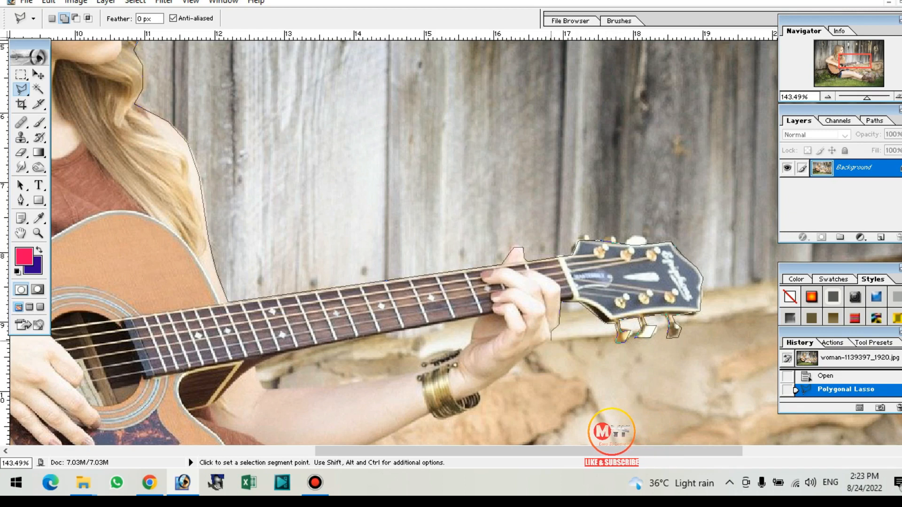
Trace the back of the fretting hand, the bracelet and the underside of the forearm to the shirt and shorts
{"action": "left_click_drag", "start_coordinate": [551, 340], "coordinate": [592, 226]}
{"action": "left_click", "coordinate": [590, 225]}
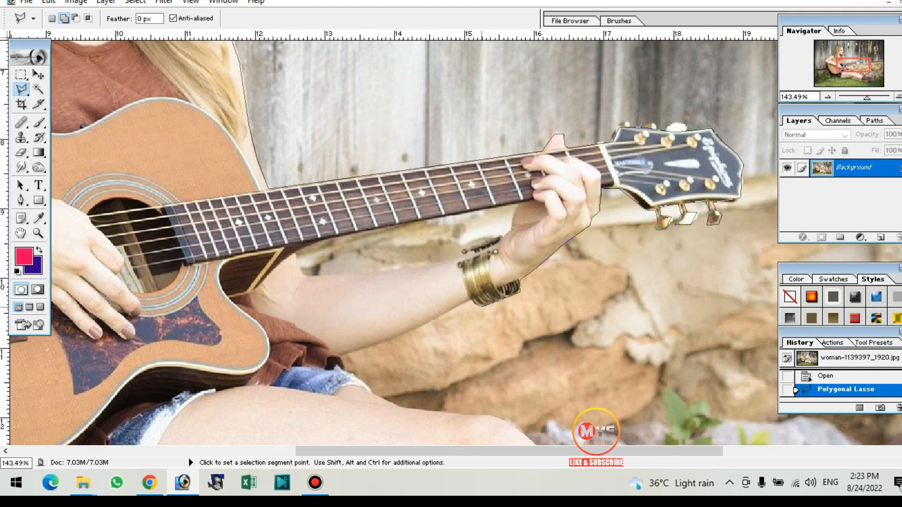
{"action": "left_click", "coordinate": [471, 299]}
{"action": "left_click", "coordinate": [414, 330]}
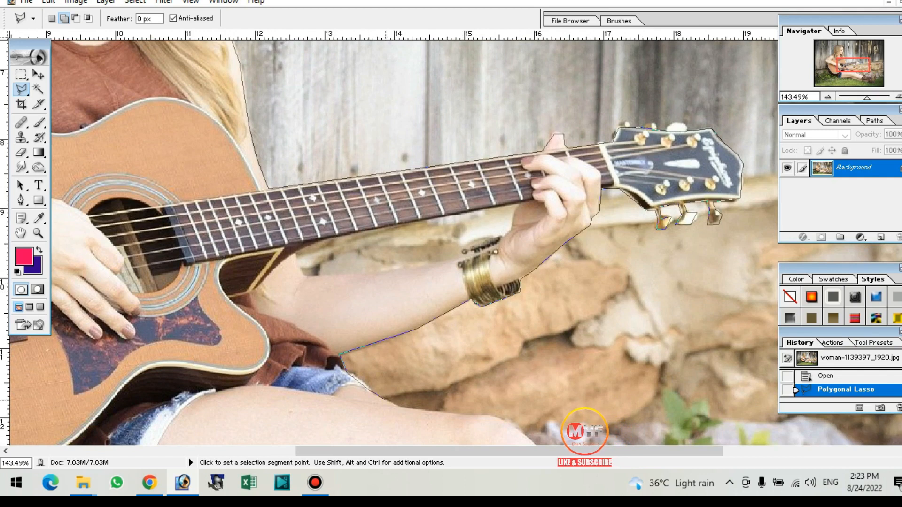
{"action": "scroll", "coordinate": [397, 406], "scroll_direction": "down", "scroll_amount": 5}
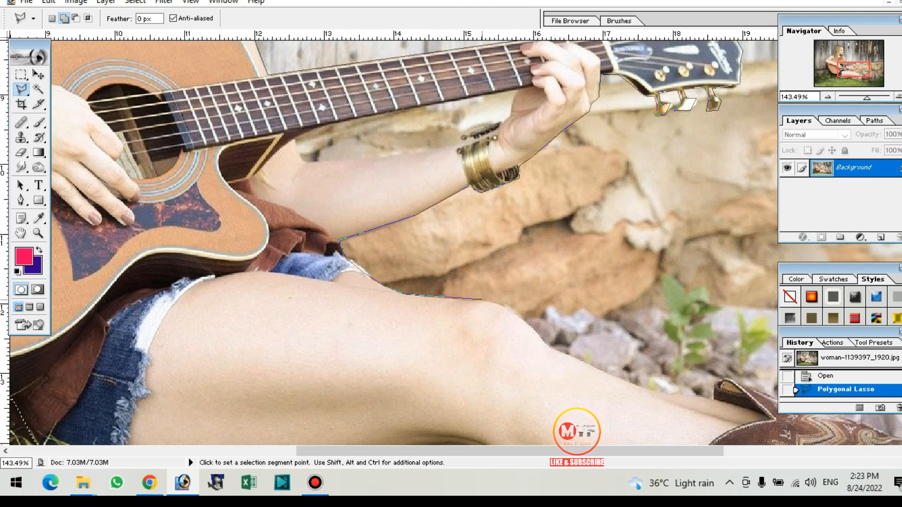
Continue the lasso outline over the knee, along the shin and onto the upper edge of the boot shaft
{"action": "left_click", "coordinate": [482, 302]}
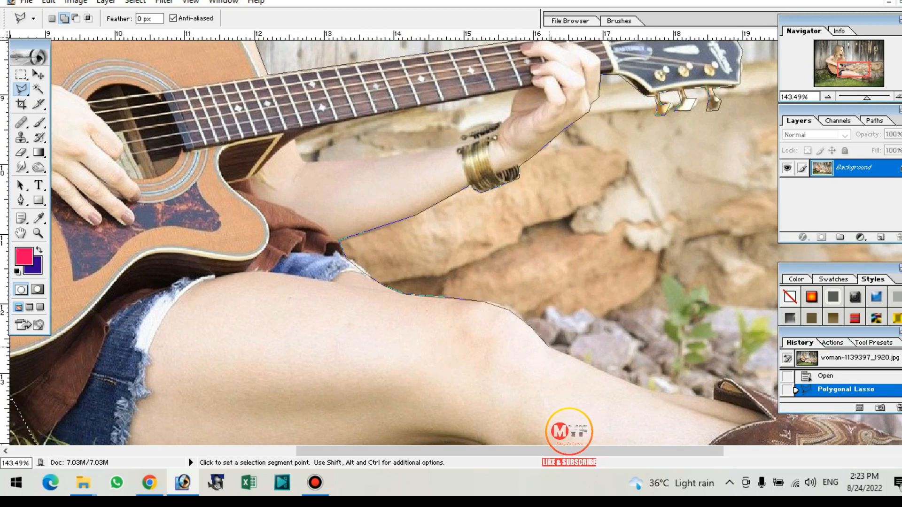
{"action": "left_click_drag", "start_coordinate": [616, 379], "coordinate": [408, 264]}
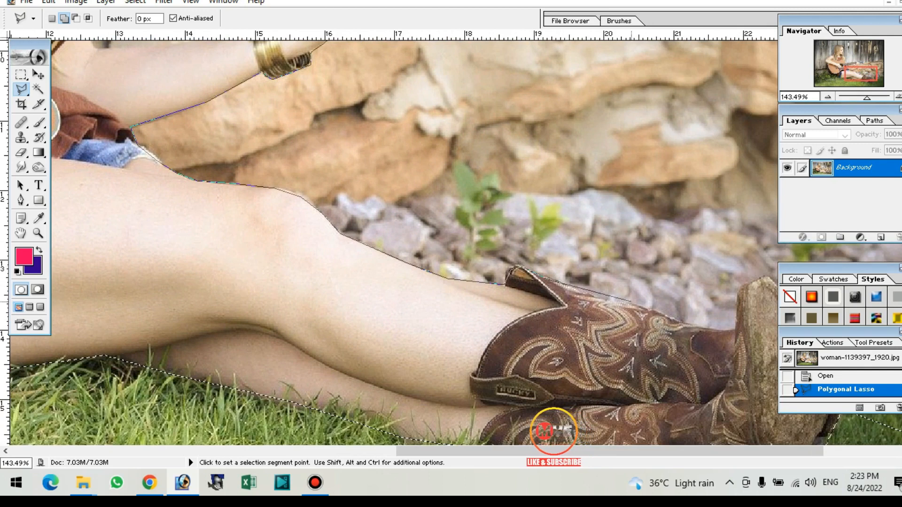
{"action": "left_click_drag", "start_coordinate": [661, 314], "coordinate": [503, 278]}
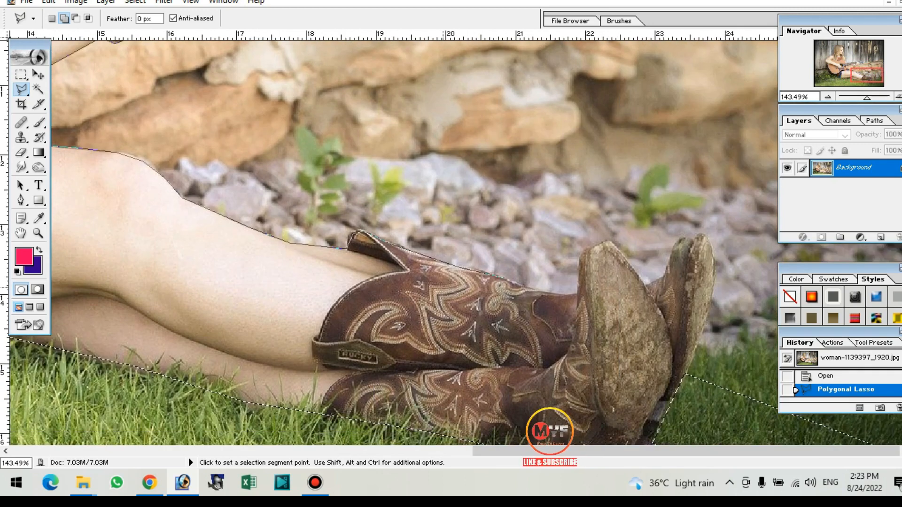
Trace the upper edge of the boots and around both soles to the existing selection
{"action": "left_click", "coordinate": [546, 292]}
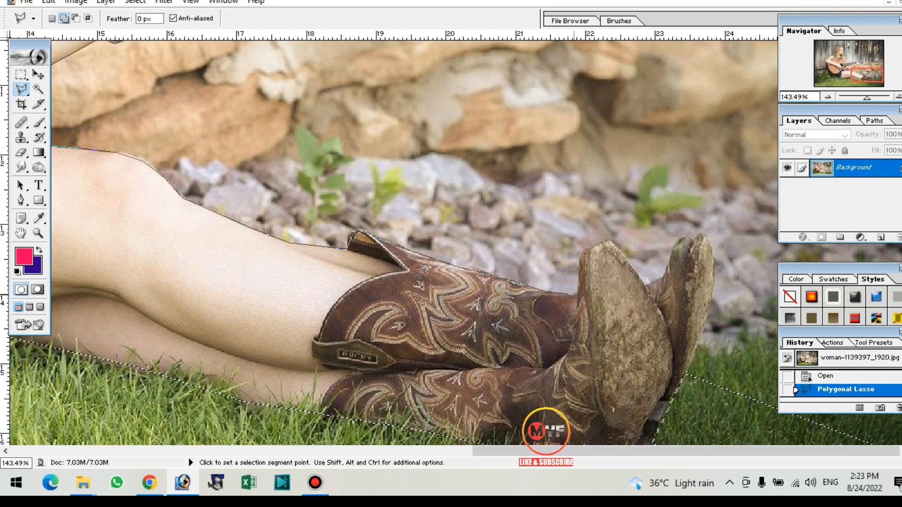
{"action": "left_click", "coordinate": [582, 257]}
{"action": "left_click", "coordinate": [605, 241]}
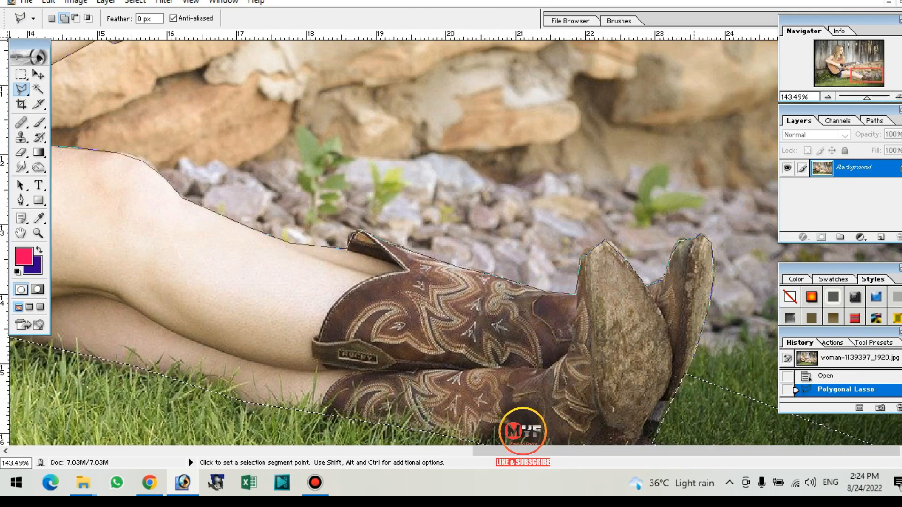
Close the second lasso outline through the outer background above the woman, adding the remaining backdrop to the selection
{"action": "scroll", "coordinate": [700, 408], "scroll_direction": "down", "scroll_amount": 3}
{"action": "scroll", "coordinate": [390, 242], "scroll_direction": "up", "scroll_amount": 10}
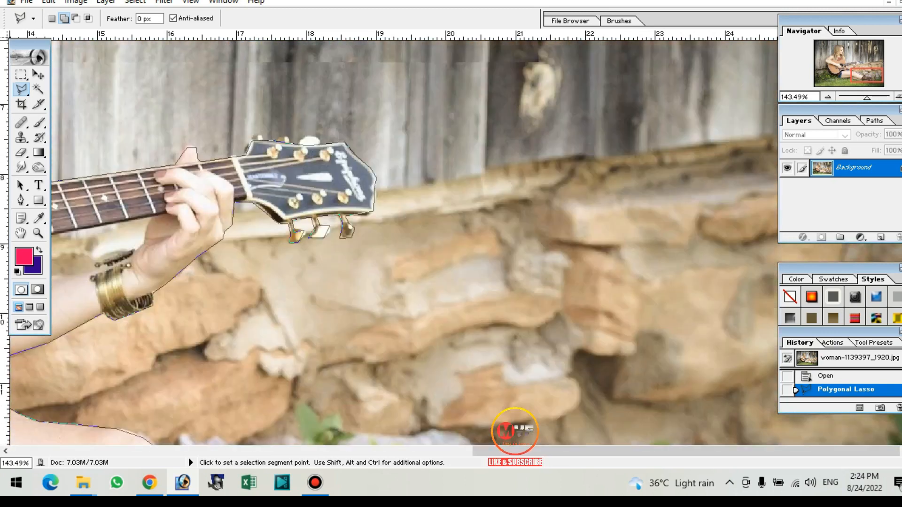
{"action": "scroll", "coordinate": [461, 204], "scroll_direction": "left", "scroll_amount": 10}
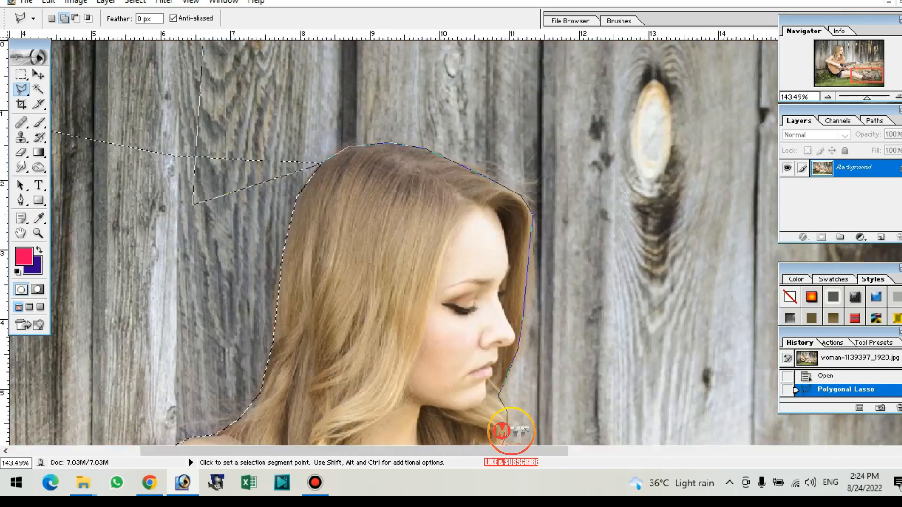
{"action": "left_click", "coordinate": [89, 162]}
{"action": "left_click", "coordinate": [145, 214]}
{"action": "left_click", "coordinate": [249, 233]}
{"action": "left_click", "coordinate": [313, 263]}
{"action": "left_click", "coordinate": [386, 264]}
{"action": "left_click", "coordinate": [387, 47]}
{"action": "left_click", "coordinate": [470, 47]}
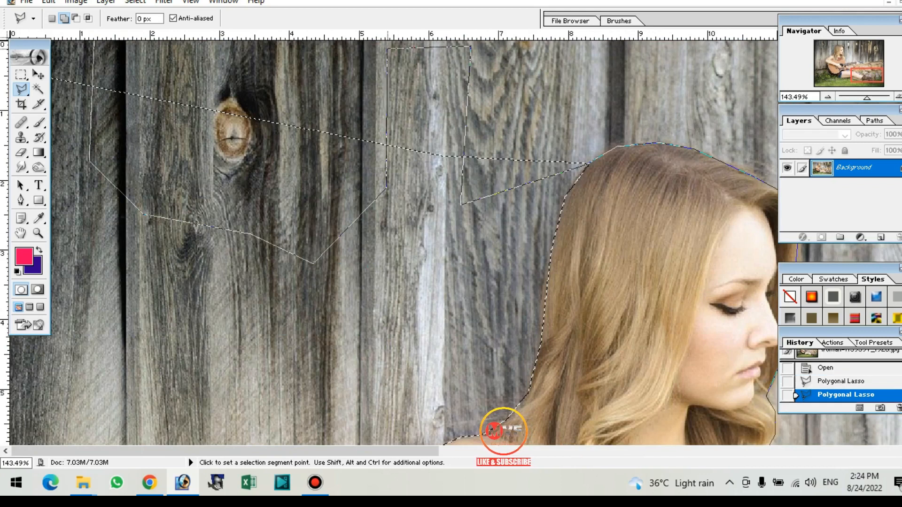
Add the remaining wooden backdrop beside and above the woman's hair to the selection with the Polygonal Lasso
{"action": "left_click", "coordinate": [431, 205]}
{"action": "left_click", "coordinate": [553, 144]}
{"action": "left_click", "coordinate": [545, 42]}
{"action": "left_click", "coordinate": [346, 41]}
{"action": "left_click", "coordinate": [319, 63]}
{"action": "left_click", "coordinate": [313, 124]}
{"action": "double_click", "coordinate": [344, 178]}
Feather the background selection and convert the Background into the editable layer Layer 0
{"action": "right_click", "coordinate": [393, 183]}
{"action": "left_click", "coordinate": [452, 224]}
{"action": "key", "text": "Return"}
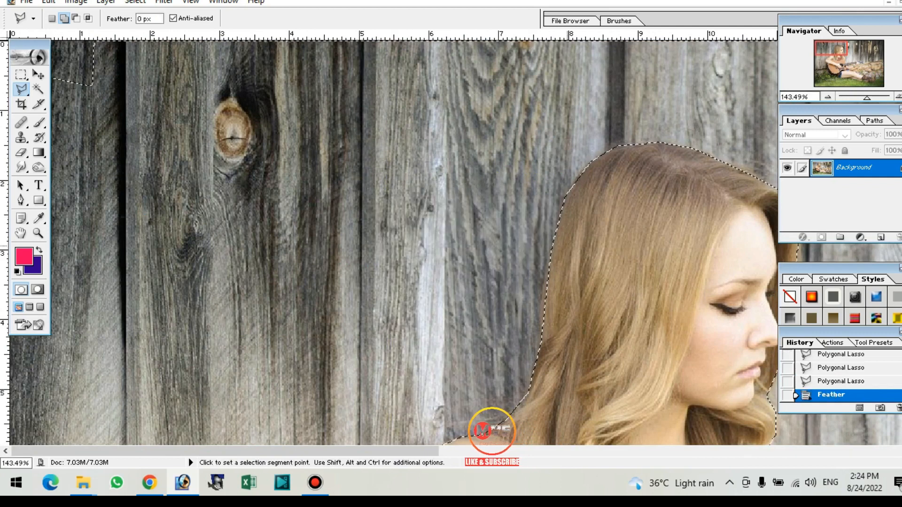
{"action": "double_click", "coordinate": [853, 167]}
{"action": "key", "text": "Return"}
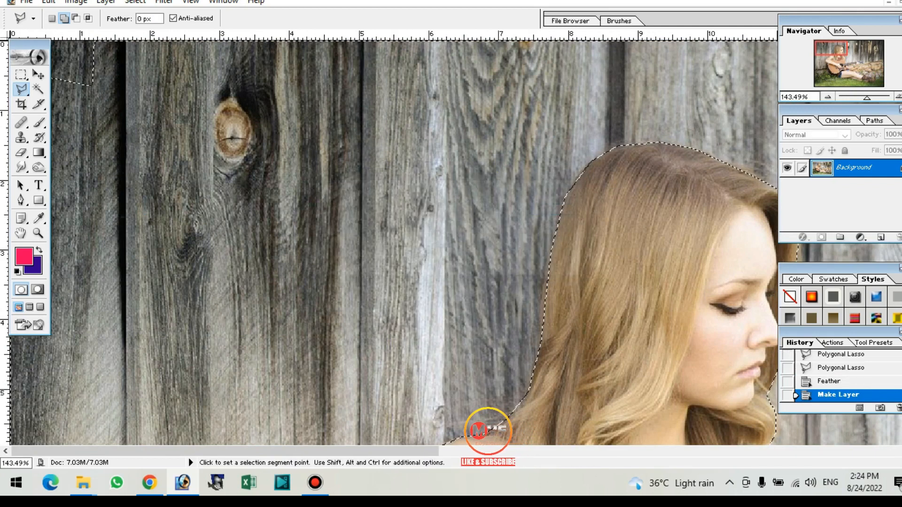
Feather the background selection around the whole woman a second time
{"action": "left_click_drag", "start_coordinate": [601, 323], "coordinate": [397, 148]}
{"action": "scroll", "coordinate": [458, 236], "scroll_direction": "up", "scroll_amount": 5}
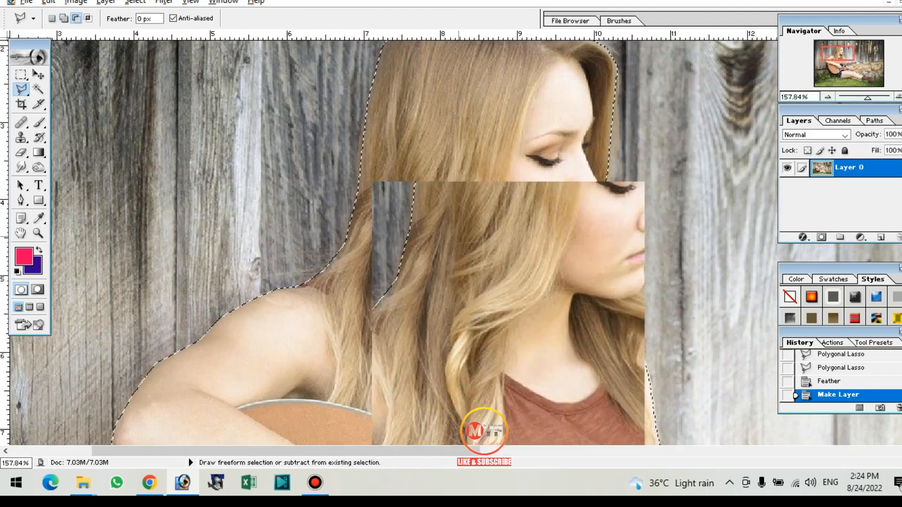
{"action": "scroll", "coordinate": [458, 236], "scroll_direction": "down", "scroll_amount": 7}
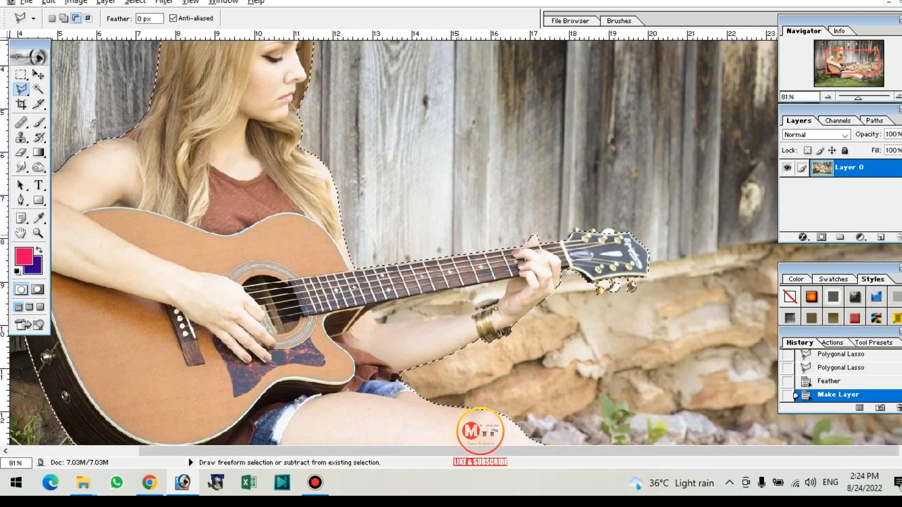
{"action": "scroll", "coordinate": [459, 235], "scroll_direction": "down", "scroll_amount": 4}
{"action": "key", "text": "alt+space"}
{"action": "left_click_drag", "start_coordinate": [458, 153], "coordinate": [460, 255]}
{"action": "right_click", "coordinate": [460, 255]}
{"action": "left_click", "coordinate": [500, 58]}
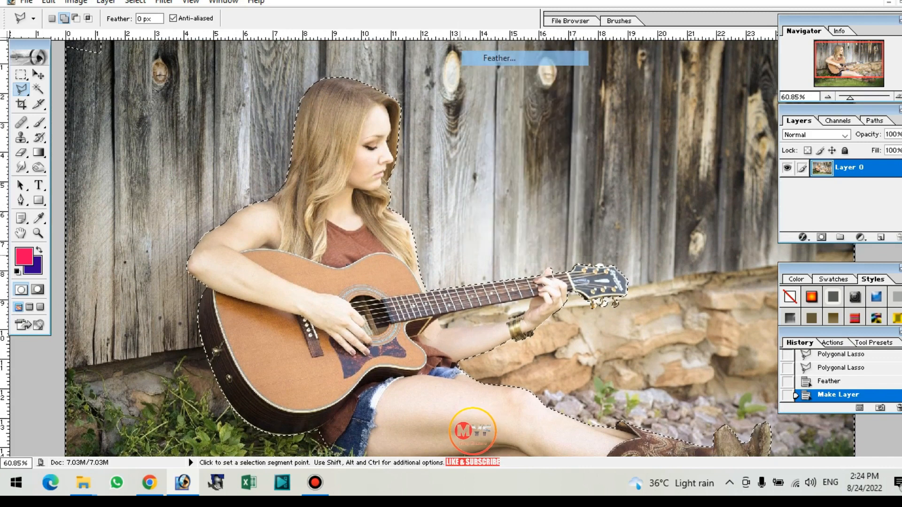
{"action": "left_click", "coordinate": [517, 227]}
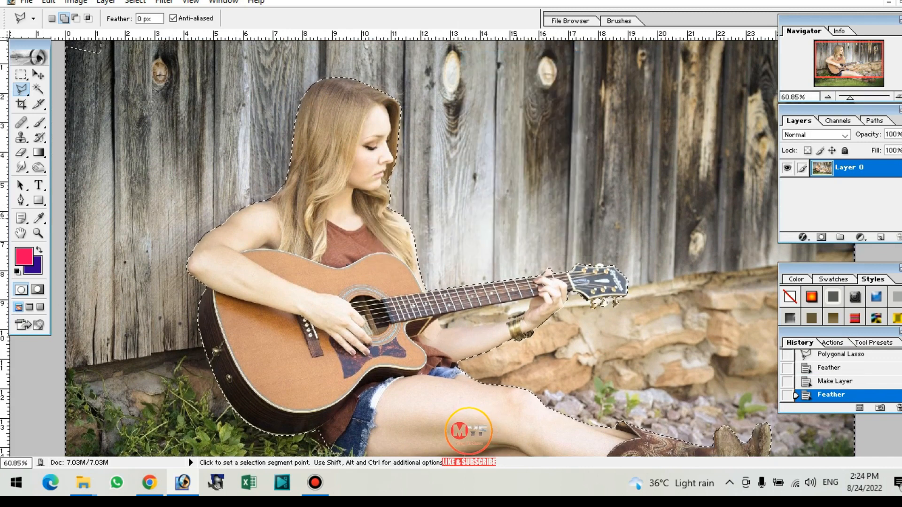
Clear the selected backdrop from Layer 0 twice and deselect
{"action": "key", "text": "Delete"}
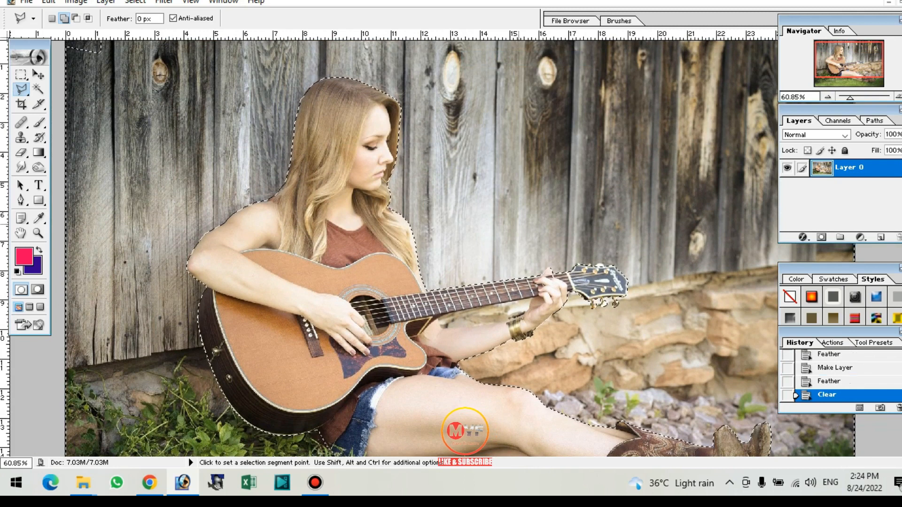
{"action": "key", "text": "Delete"}
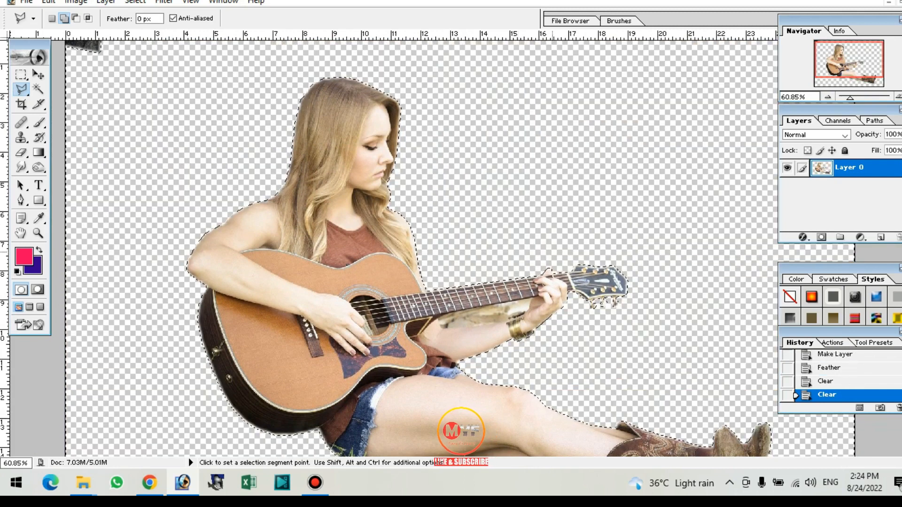
{"action": "key", "text": "ctrl+d"}
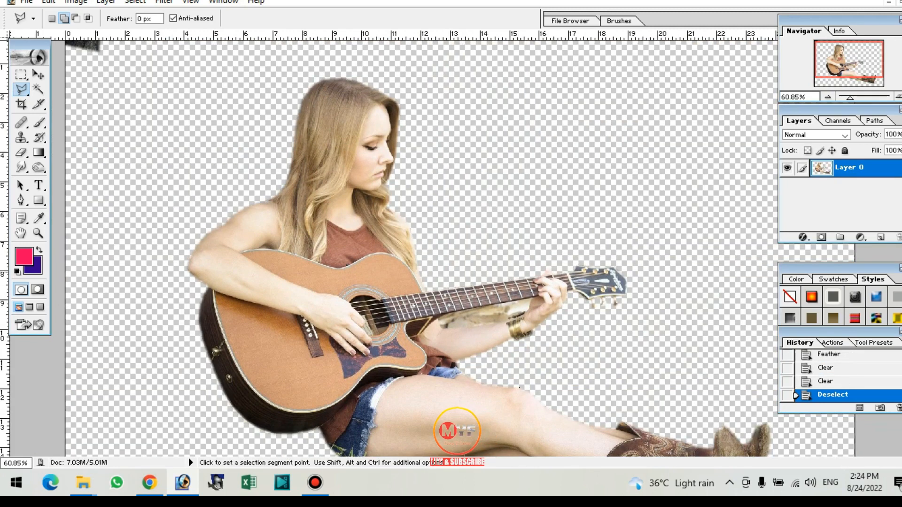
Copy the cut-out woman into childrens-for-girls-3368014_1920.jpg and position her low in the bedroom scene
{"action": "key", "text": "g"}
{"action": "key", "text": "f"}
{"action": "key", "text": "f"}
{"action": "key", "text": "f"}
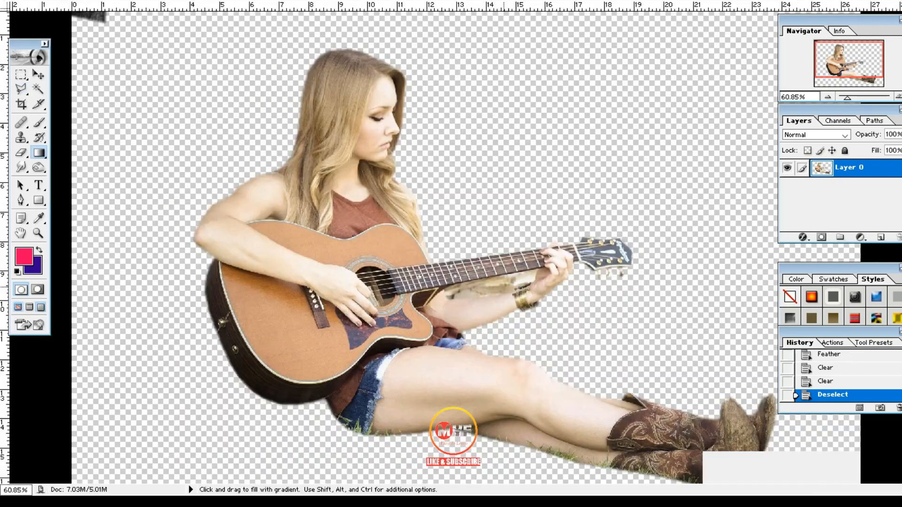
{"action": "key", "text": "v"}
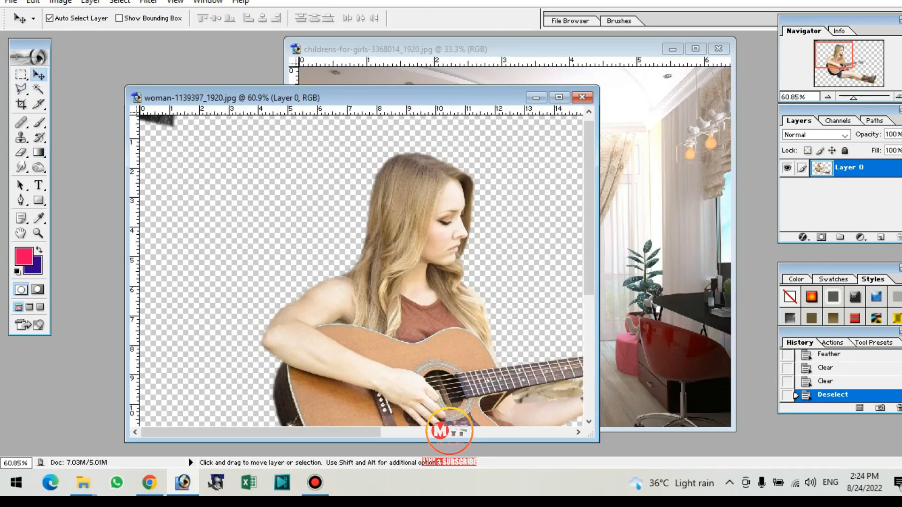
{"action": "left_click_drag", "start_coordinate": [423, 192], "coordinate": [638, 145]}
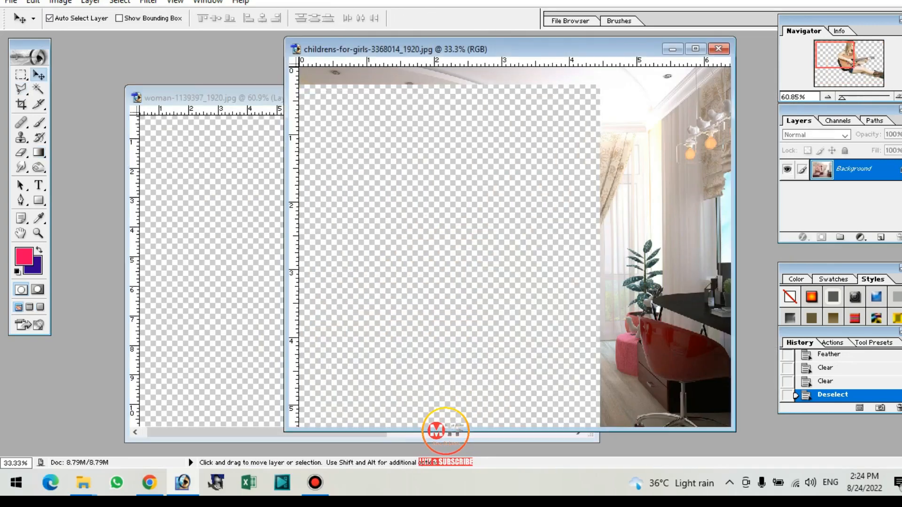
{"action": "double_click", "coordinate": [605, 49]}
{"action": "left_click_drag", "start_coordinate": [552, 227], "coordinate": [442, 310]}
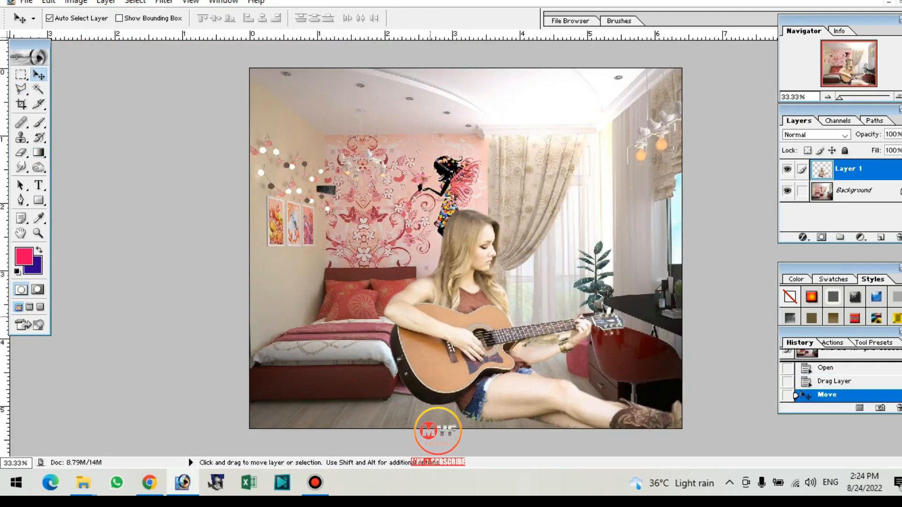
Scale the woman proportionally to about 49.2% with Free Transform and seat her on the pink rug beside the bed
{"action": "key", "text": "ctrl+t"}
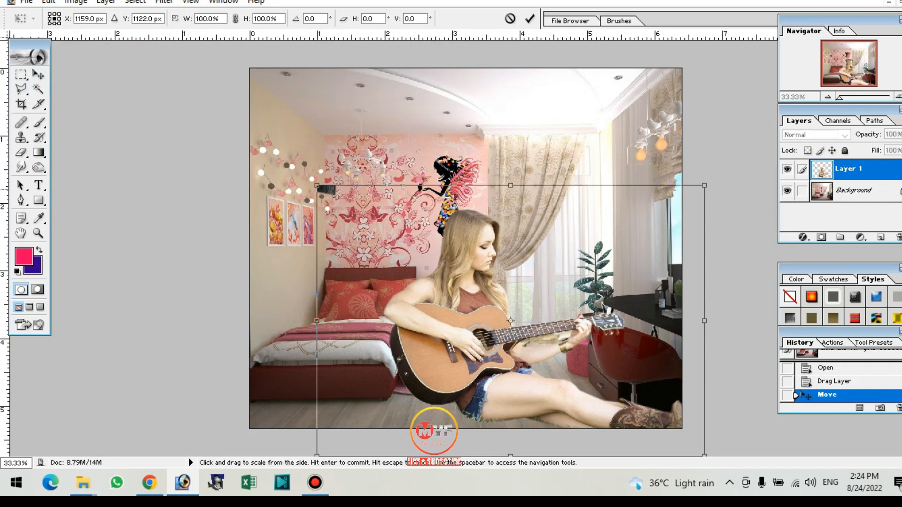
{"action": "left_click_drag", "start_coordinate": [705, 185], "coordinate": [592, 264]}
{"action": "left_click_drag", "start_coordinate": [576, 235], "coordinate": [540, 259]}
{"action": "left_click_drag", "start_coordinate": [427, 392], "coordinate": [451, 349]}
{"action": "left_click_drag", "start_coordinate": [580, 245], "coordinate": [530, 279]}
{"action": "left_click_drag", "start_coordinate": [430, 380], "coordinate": [446, 373]}
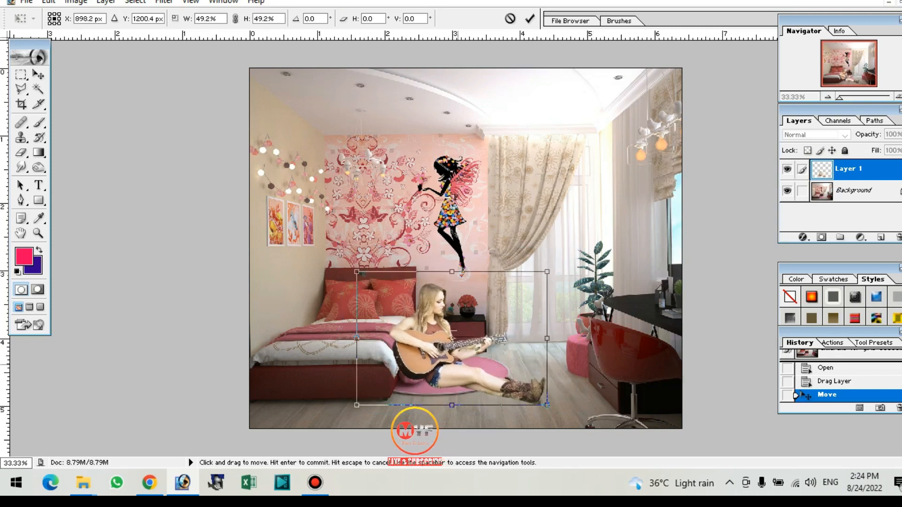
{"action": "key", "text": "Return"}
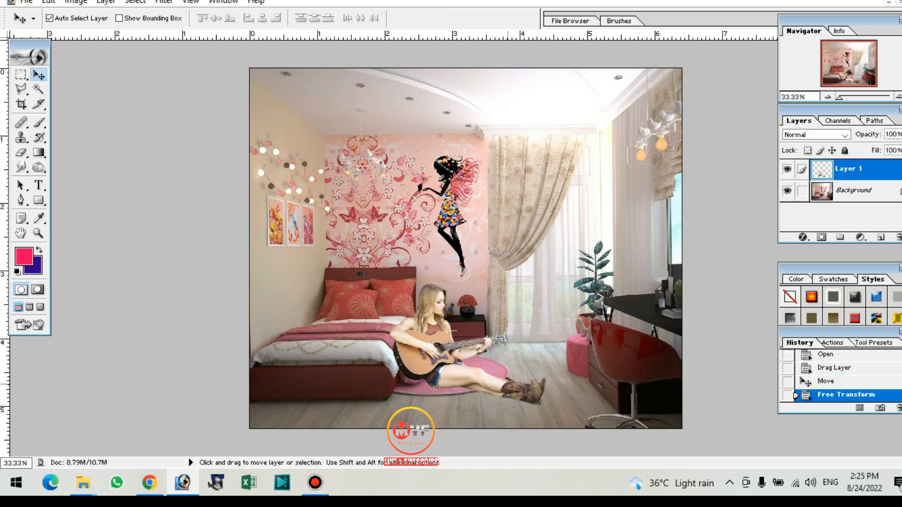
{"action": "left_click_drag", "start_coordinate": [444, 268], "coordinate": [444, 359]}
{"action": "left_click", "coordinate": [462, 176]}
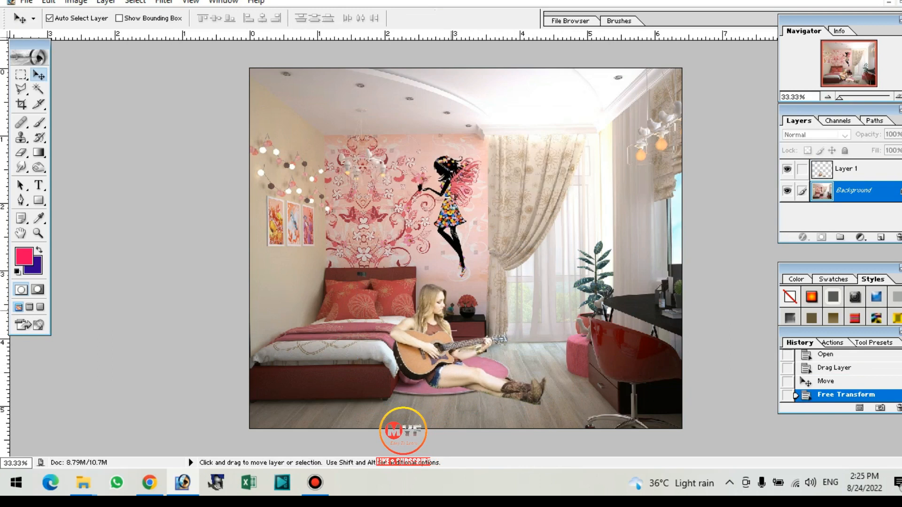
{"action": "key", "text": "k"}
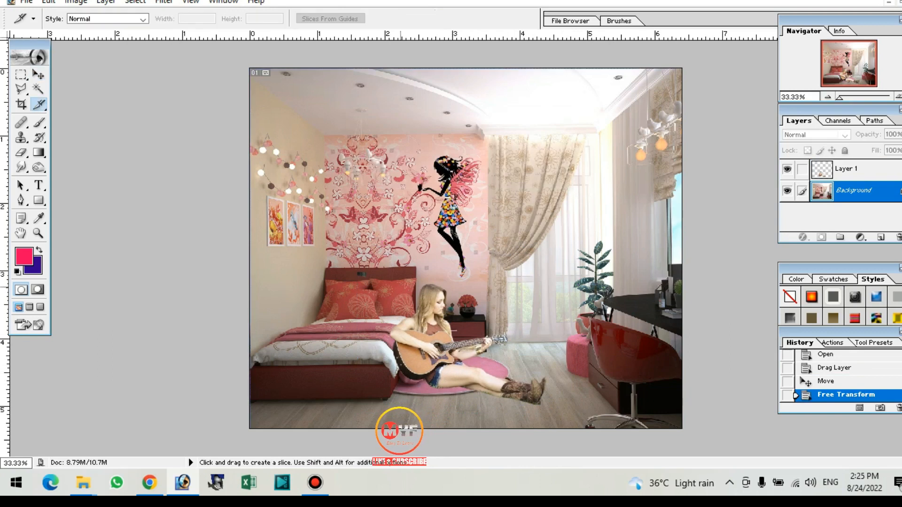
{"action": "key", "text": "j"}
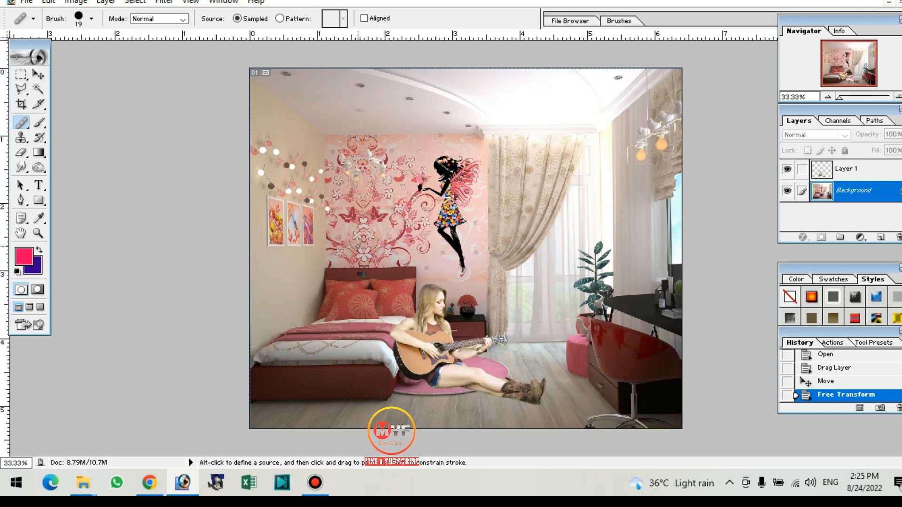
{"action": "key", "text": "l"}
{"action": "right_click", "coordinate": [22, 89]}
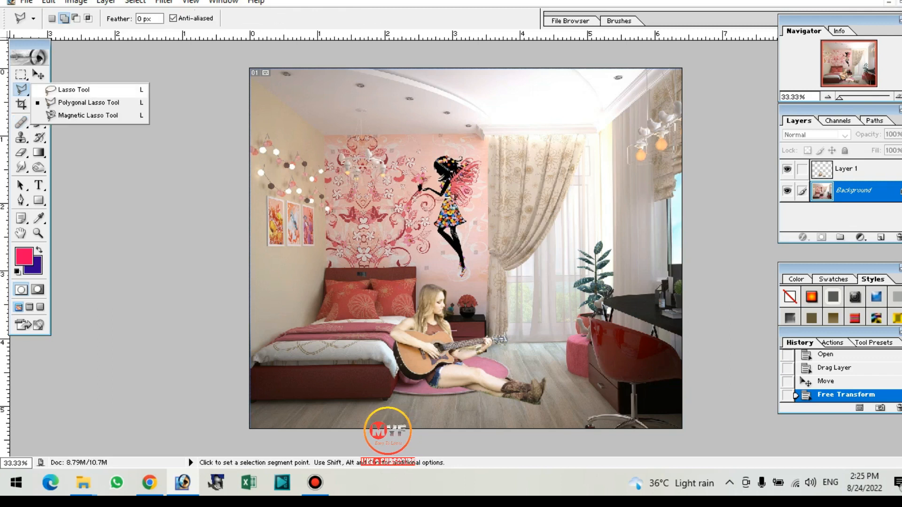
{"action": "left_click", "coordinate": [39, 104]}
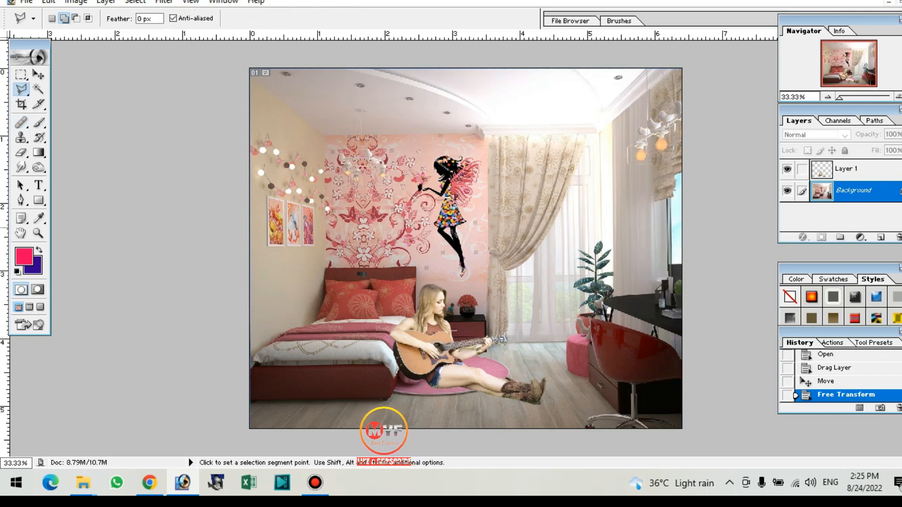
Outline the leftover dark wood patch over the bed's headboard with the Polygonal Lasso
{"action": "key", "text": "z"}
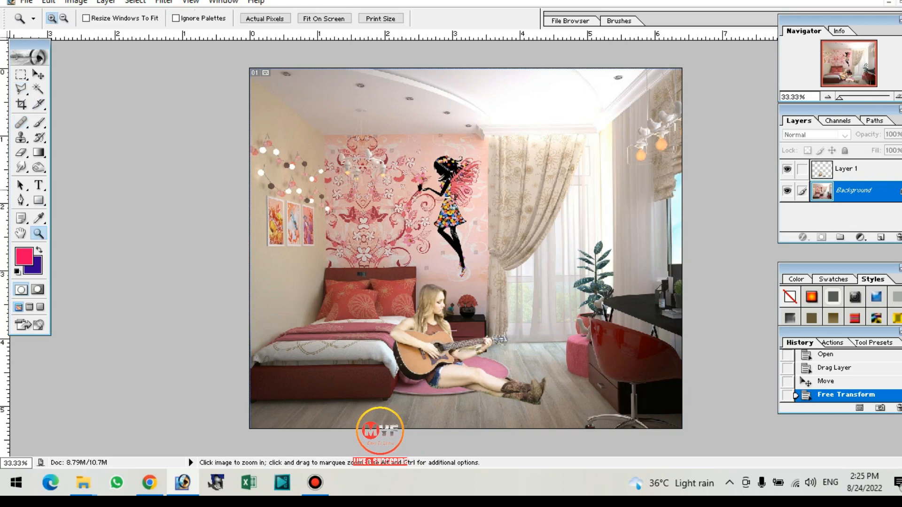
{"action": "left_click_drag", "start_coordinate": [392, 283], "coordinate": [402, 302]}
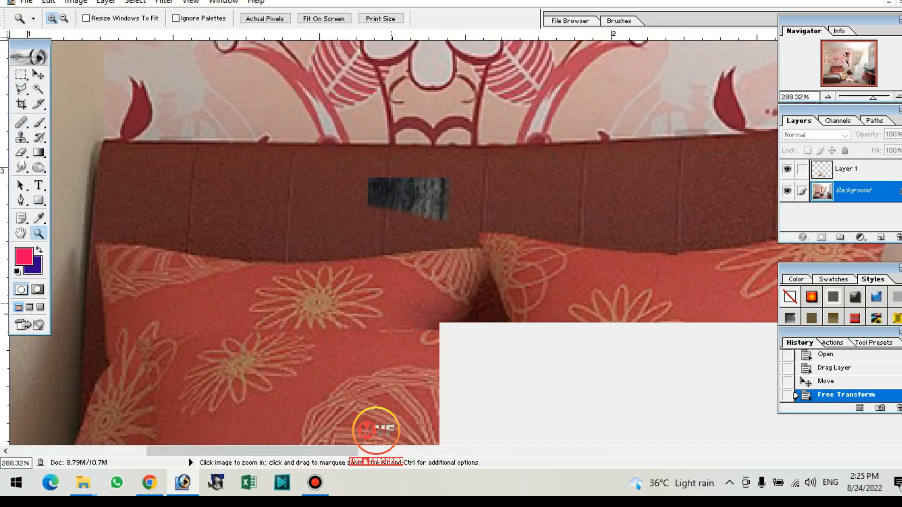
{"action": "key", "text": "l"}
{"action": "left_click", "coordinate": [380, 149]}
{"action": "left_click", "coordinate": [323, 191]}
{"action": "left_click", "coordinate": [369, 257]}
{"action": "left_click", "coordinate": [462, 268]}
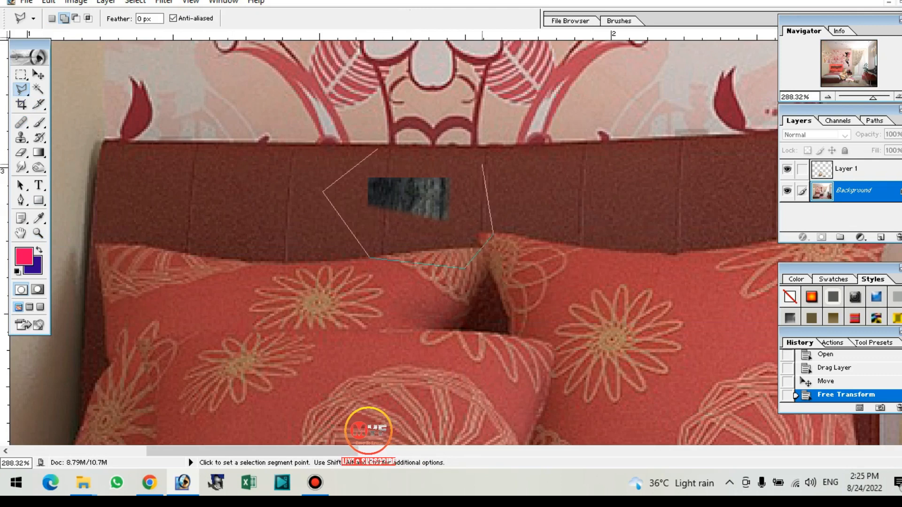
{"action": "left_click", "coordinate": [493, 232]}
{"action": "left_click", "coordinate": [480, 158]}
{"action": "left_click", "coordinate": [380, 149]}
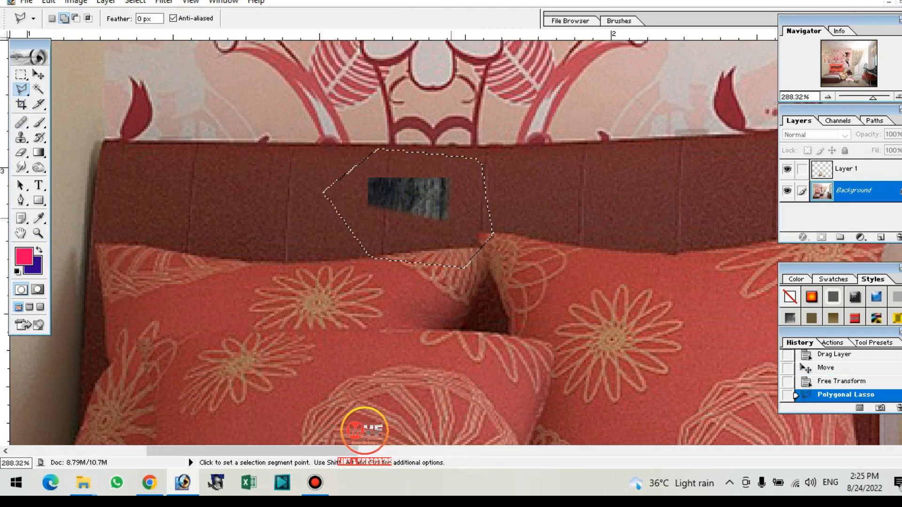
Undo the clearing on the Background layer and clear the outlined wood patch from Layer 1 instead
{"action": "key", "text": "Delete"}
{"action": "key", "text": "ctrl+z"}
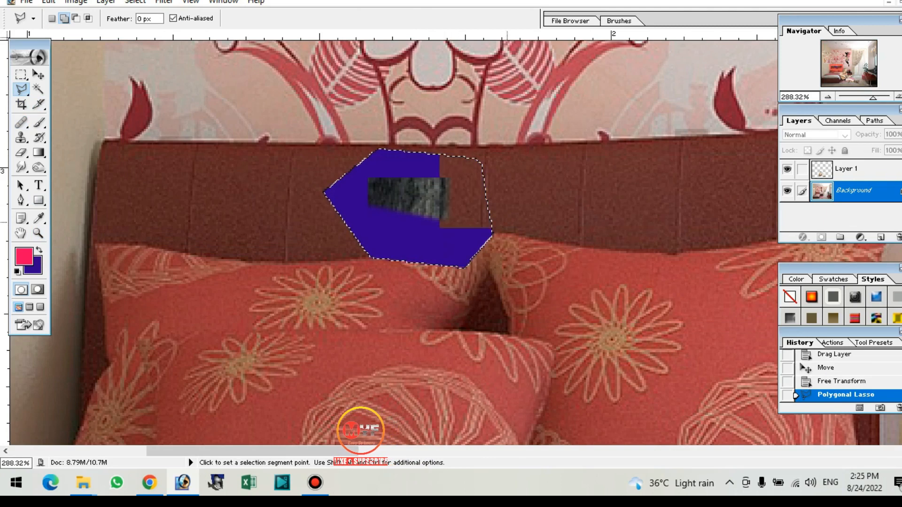
{"action": "left_click", "coordinate": [847, 169]}
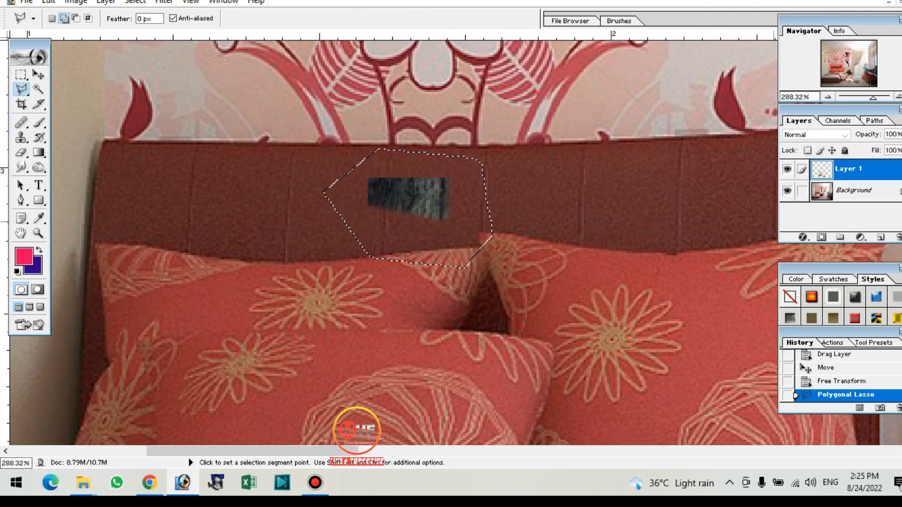
{"action": "key", "text": "Delete"}
Outline the leftover stone backdrop between the guitar neck, the forearm and the bracelet with the Polygonal Lasso
{"action": "left_click_drag", "start_coordinate": [742, 394], "coordinate": [244, 23]}
{"action": "left_click_drag", "start_coordinate": [603, 178], "coordinate": [461, 109]}
{"action": "left_click_drag", "start_coordinate": [560, 396], "coordinate": [368, 282]}
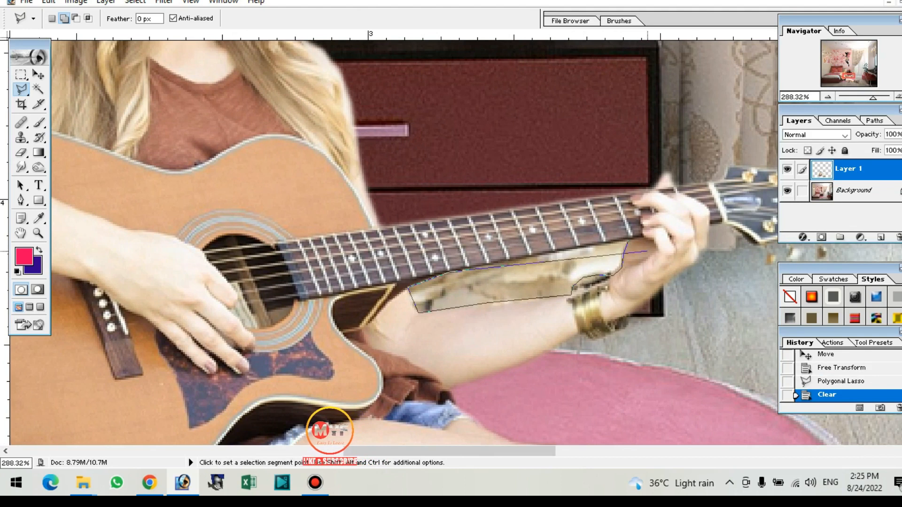
{"action": "left_click", "coordinate": [409, 286]}
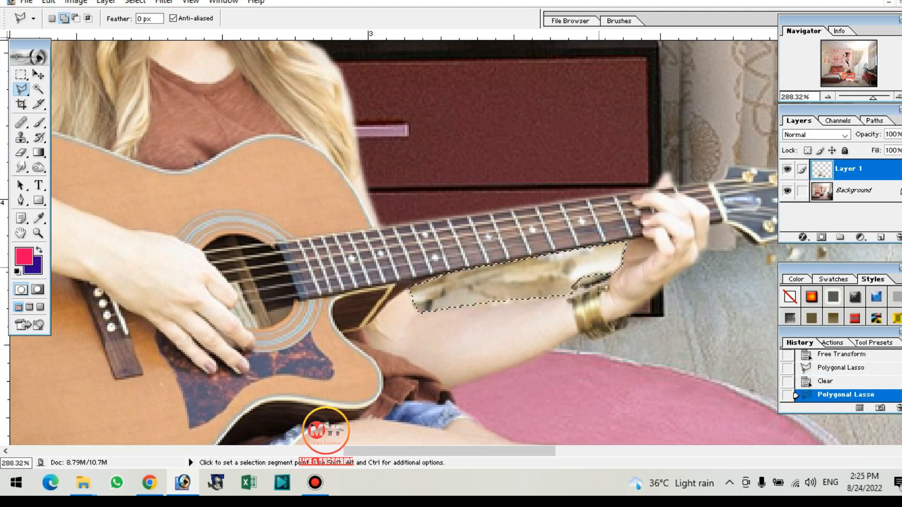
Feather the selection under the guitar neck by 2 pixels, clear it from Layer 1 and deselect
{"action": "right_click", "coordinate": [596, 278]}
{"action": "left_click", "coordinate": [624, 68]}
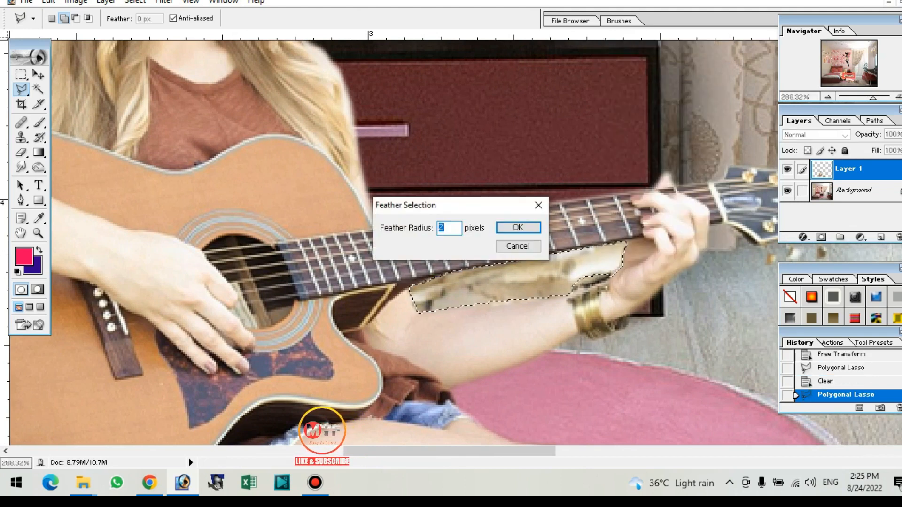
{"action": "key", "text": "Return"}
{"action": "key", "text": "Delete"}
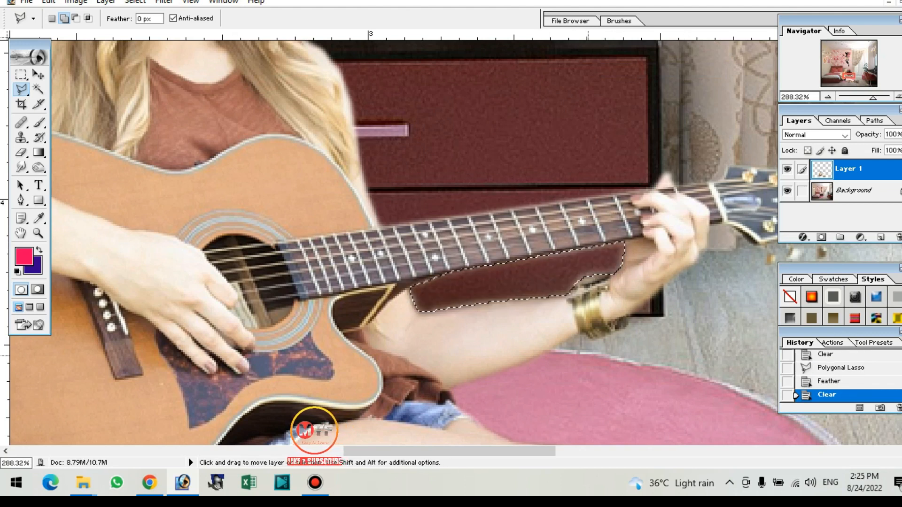
{"action": "key", "text": "ctrl+d"}
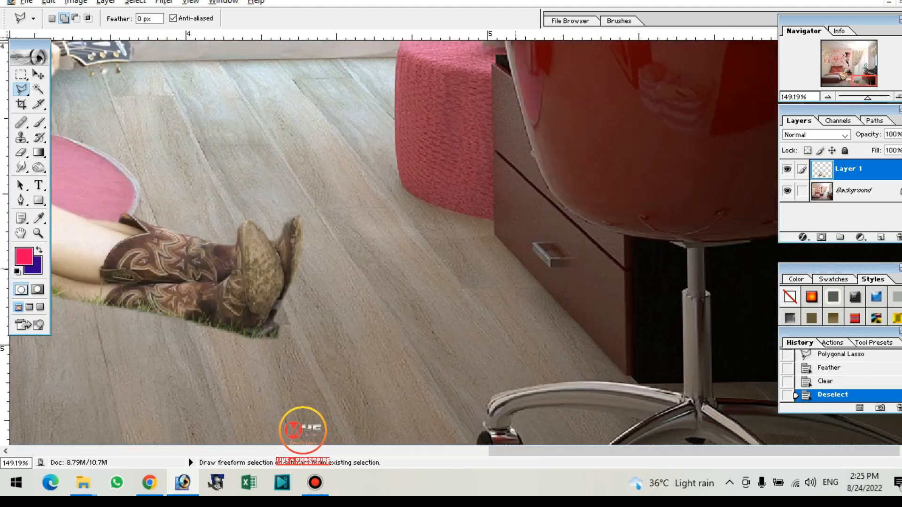
Clone denim over the grass blades on the lower edge of the woman's shorts, using the Clone Stamp with a 21-pixel brush on Layer 1
{"action": "scroll", "coordinate": [515, 268], "scroll_direction": "down", "scroll_amount": 3}
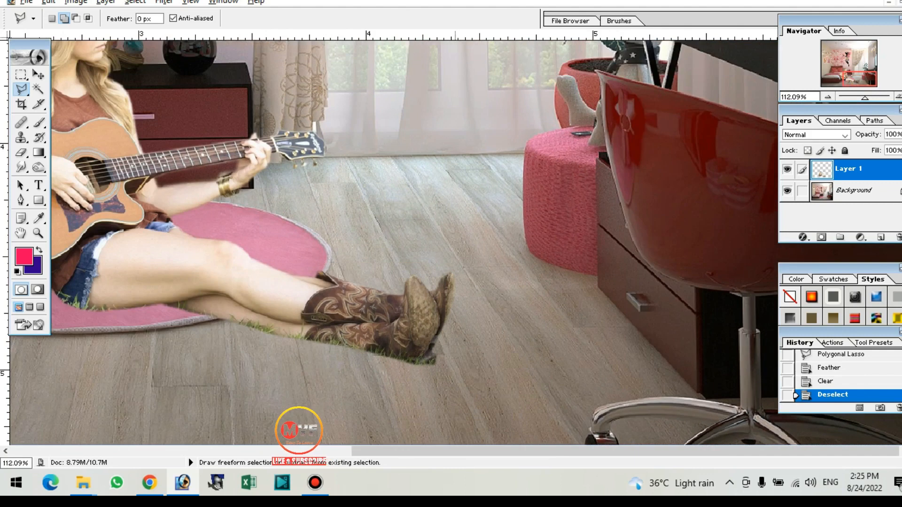
{"action": "scroll", "coordinate": [516, 269], "scroll_direction": "up", "scroll_amount": 1}
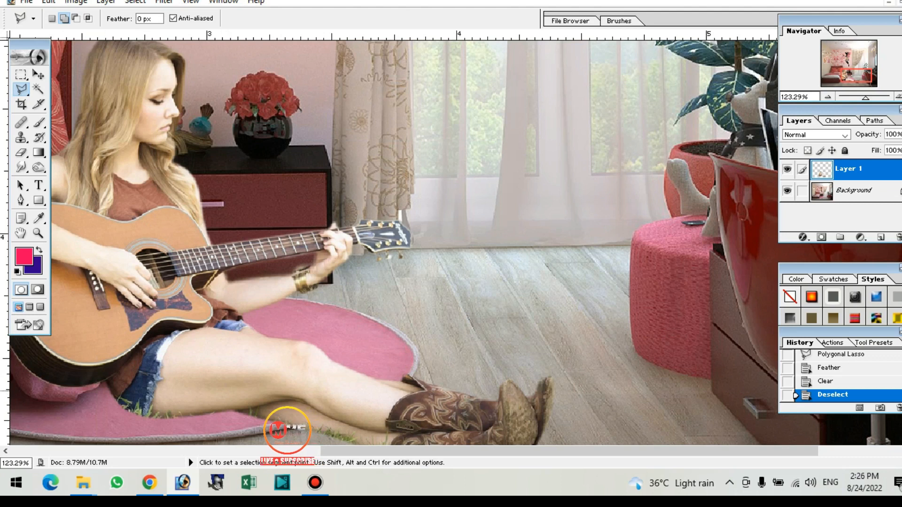
{"action": "key", "text": "z"}
{"action": "left_click_drag", "start_coordinate": [313, 435], "coordinate": [545, 380]}
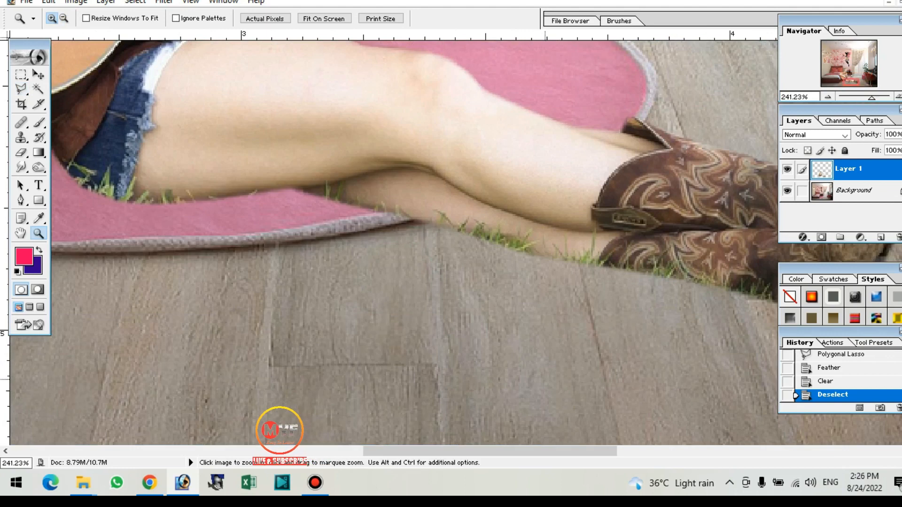
{"action": "scroll", "coordinate": [413, 235], "scroll_direction": "left", "scroll_amount": 5}
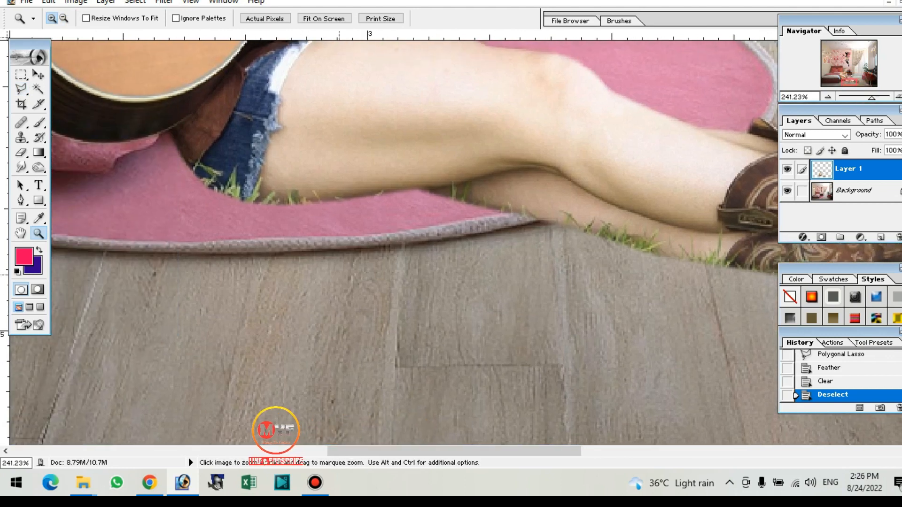
{"action": "key", "text": "d"}
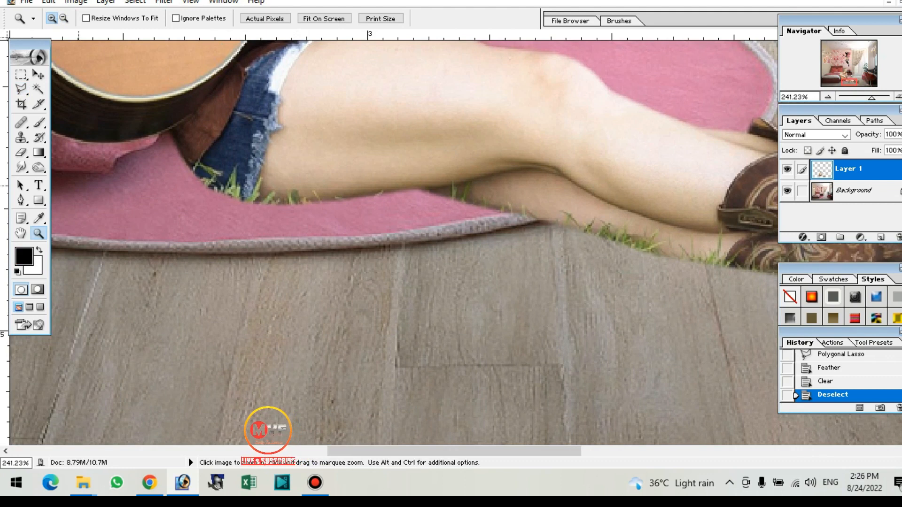
{"action": "key", "text": "s"}
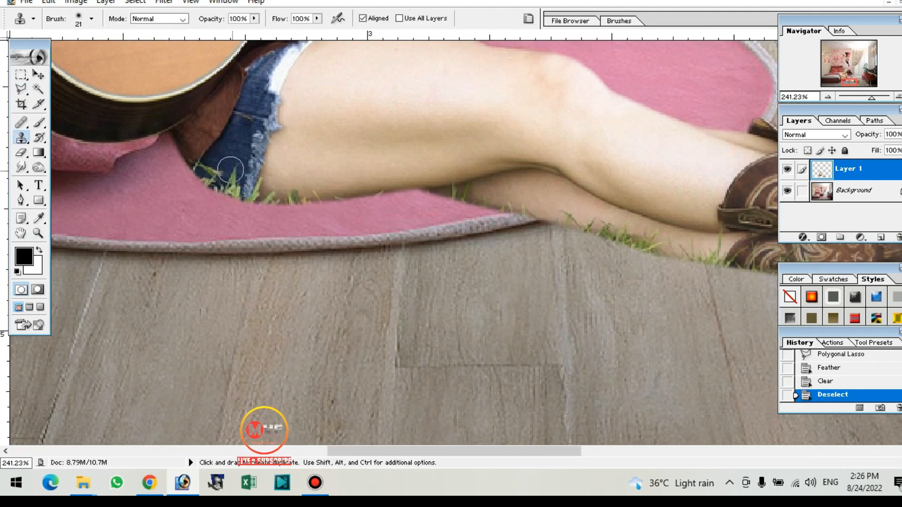
{"action": "key", "text": "alt"}
{"action": "left_click", "coordinate": [252, 158], "text": "alt"}
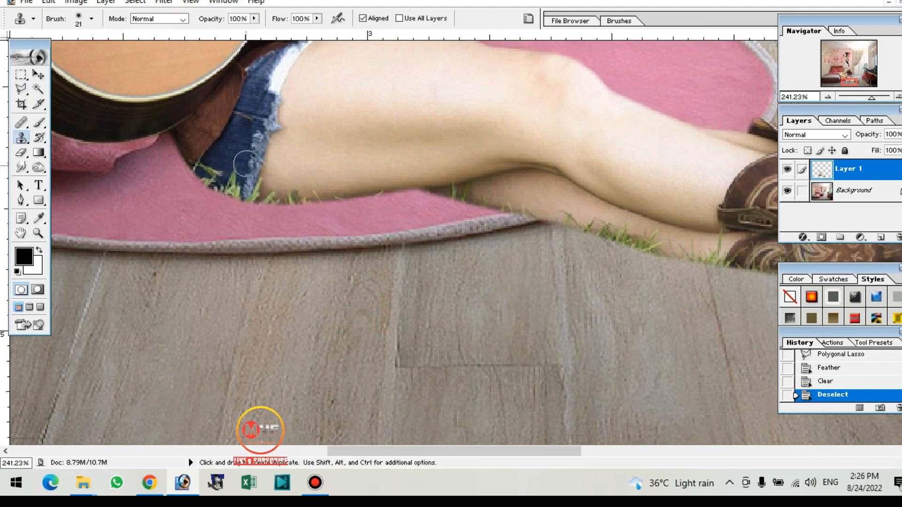
{"action": "left_click", "coordinate": [239, 167]}
{"action": "left_click", "coordinate": [236, 176]}
{"action": "left_click", "coordinate": [234, 188]}
{"action": "left_click", "coordinate": [234, 185]}
{"action": "left_click", "coordinate": [216, 181]}
{"action": "left_click", "coordinate": [209, 174]}
Clone skin over the grass along the underside of the thigh beside the shorts and undo the last two strokes
{"action": "left_click", "coordinate": [271, 177]}
{"action": "left_click", "coordinate": [262, 193]}
{"action": "left_click", "coordinate": [267, 187]}
{"action": "left_click", "coordinate": [279, 189]}
{"action": "left_click", "coordinate": [289, 190]}
{"action": "left_click", "coordinate": [298, 188]}
{"action": "left_click", "coordinate": [309, 190]}
{"action": "left_click", "coordinate": [282, 195]}
{"action": "left_click", "coordinate": [263, 197]}
{"action": "left_click_drag", "start_coordinate": [344, 201], "coordinate": [252, 202]}
{"action": "key", "text": "ctrl+alt+z"}
{"action": "key", "text": "ctrl+alt+z"}
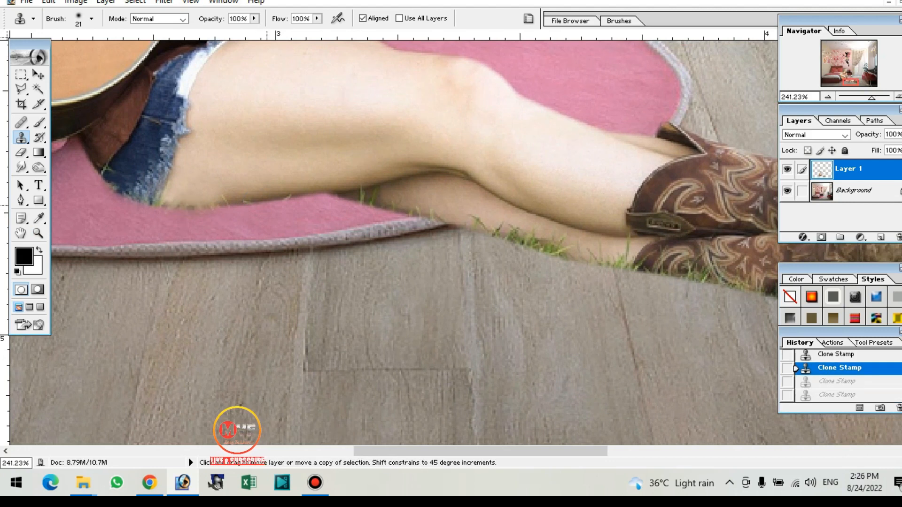
Clone skin over the grass where the lower leg meets the rug, using a 9-pixel brush, and undo the last stroke
{"action": "left_click_drag", "start_coordinate": [404, 193], "coordinate": [270, 215]}
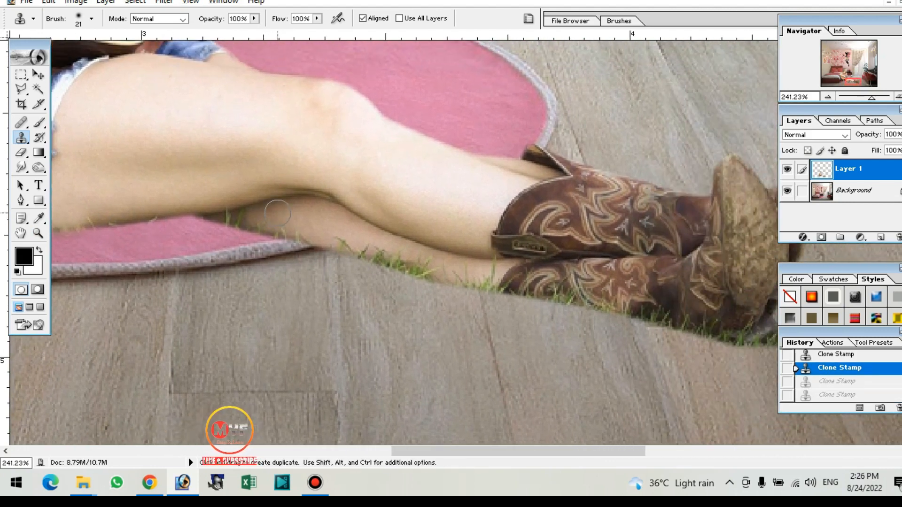
{"action": "key", "text": "ctrl+shift+z"}
{"action": "key", "text": "ctrl+shift+z"}
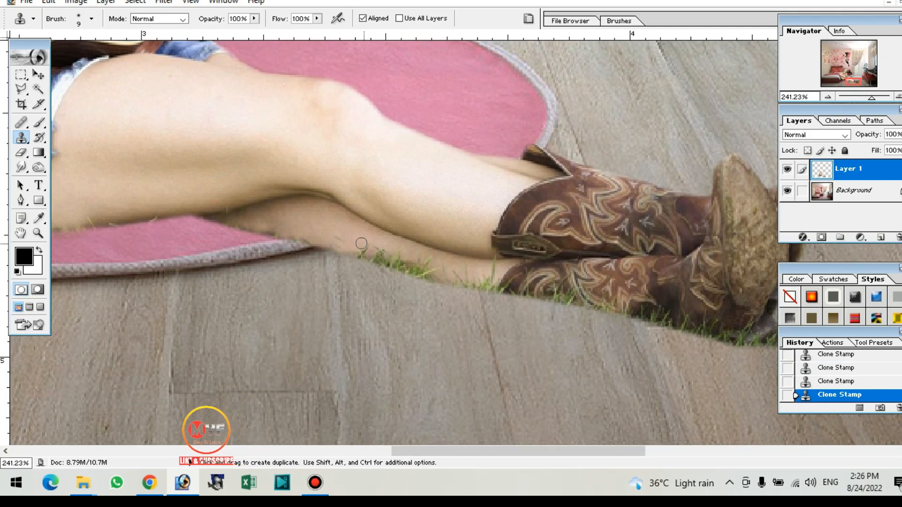
{"action": "left_click_drag", "start_coordinate": [408, 261], "coordinate": [345, 251]}
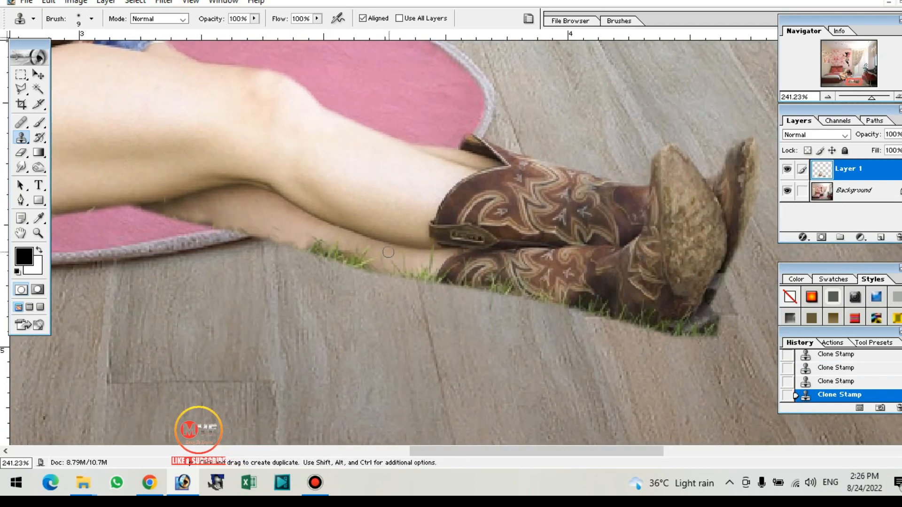
{"action": "key", "text": "ctrl+z"}
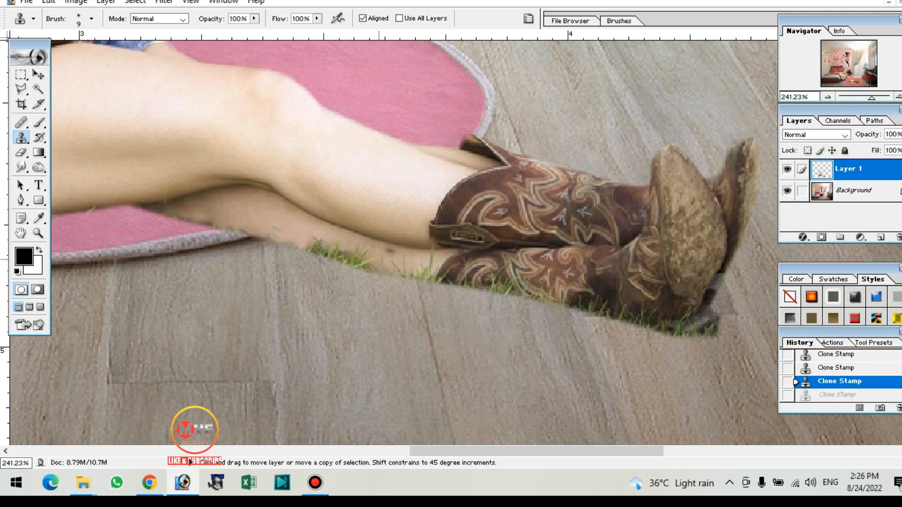
Clone skin over the grass along the bottom edge of the lower calf
{"action": "mouse_move", "coordinate": [306, 229]}
{"action": "left_mouse_down"}
{"action": "mouse_move", "coordinate": [329, 250]}
{"action": "mouse_move", "coordinate": [336, 251]}
{"action": "mouse_move", "coordinate": [320, 245]}
{"action": "mouse_move", "coordinate": [362, 251]}
{"action": "mouse_move", "coordinate": [355, 258]}
{"action": "left_mouse_up"}
{"action": "left_click", "coordinate": [314, 246]}
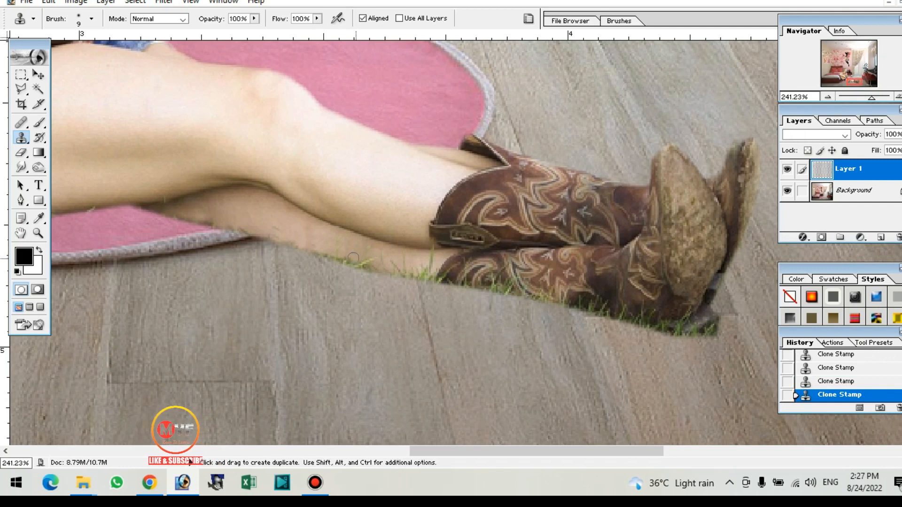
{"action": "left_click", "coordinate": [337, 253]}
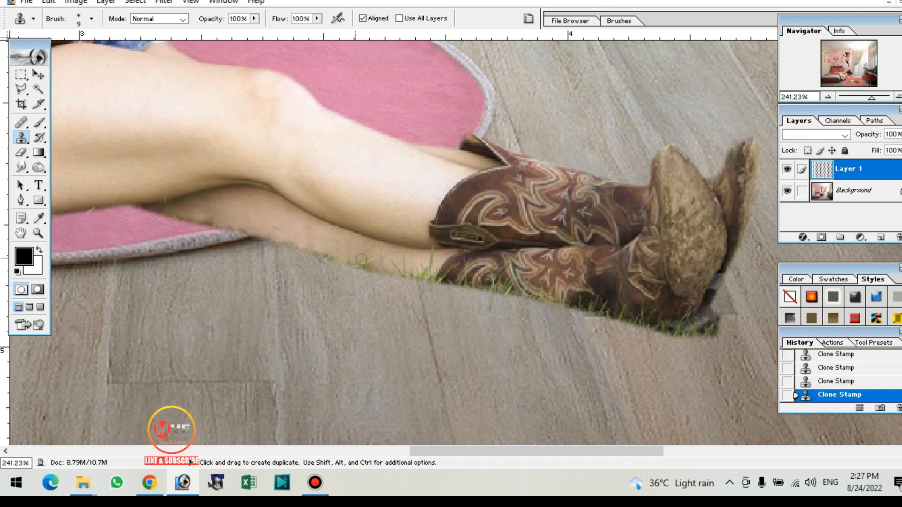
{"action": "mouse_move", "coordinate": [378, 263]}
{"action": "left_mouse_down"}
{"action": "mouse_move", "coordinate": [388, 264]}
{"action": "mouse_move", "coordinate": [369, 256]}
{"action": "left_mouse_up"}
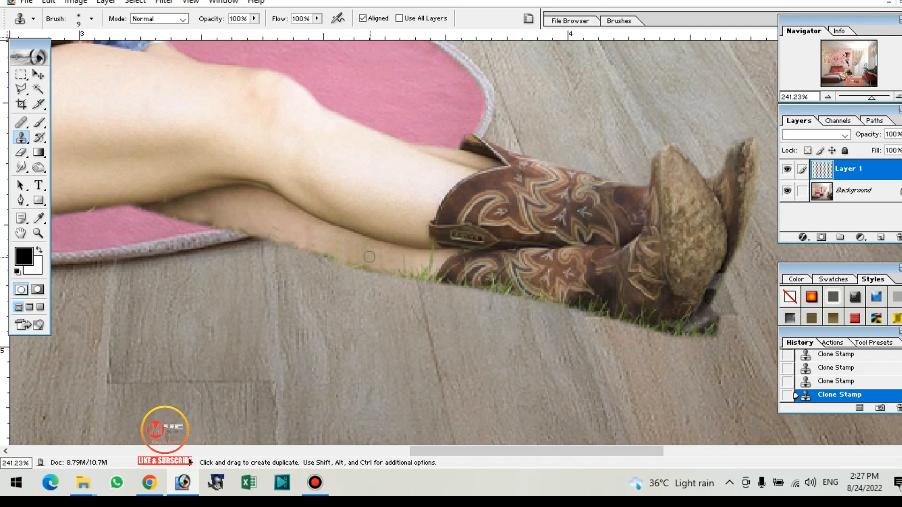
{"action": "left_click", "coordinate": [346, 249]}
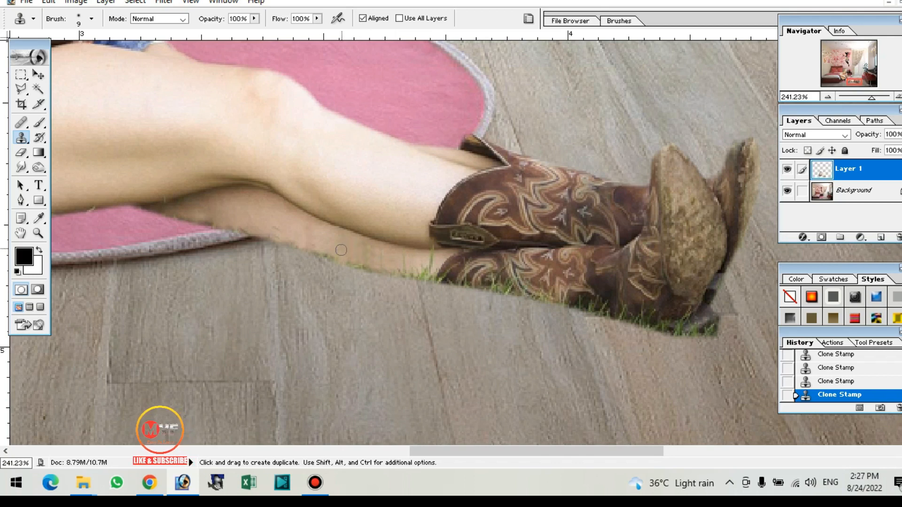
{"action": "left_click_drag", "start_coordinate": [355, 250], "coordinate": [391, 258]}
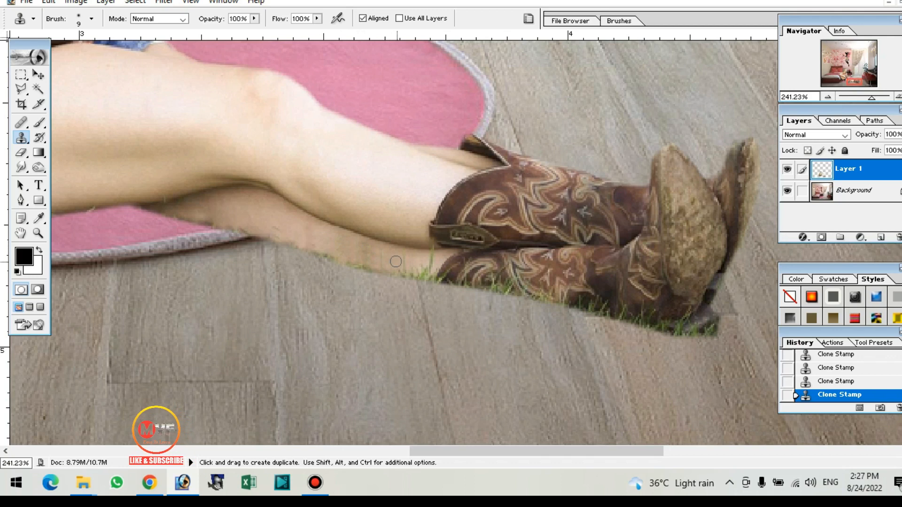
Clone skin over the grass blades on the calf just before the top of the lower boot
{"action": "left_click", "coordinate": [402, 263]}
{"action": "left_click", "coordinate": [403, 269]}
{"action": "left_click", "coordinate": [405, 263]}
{"action": "left_click", "coordinate": [408, 262]}
{"action": "left_click", "coordinate": [403, 271]}
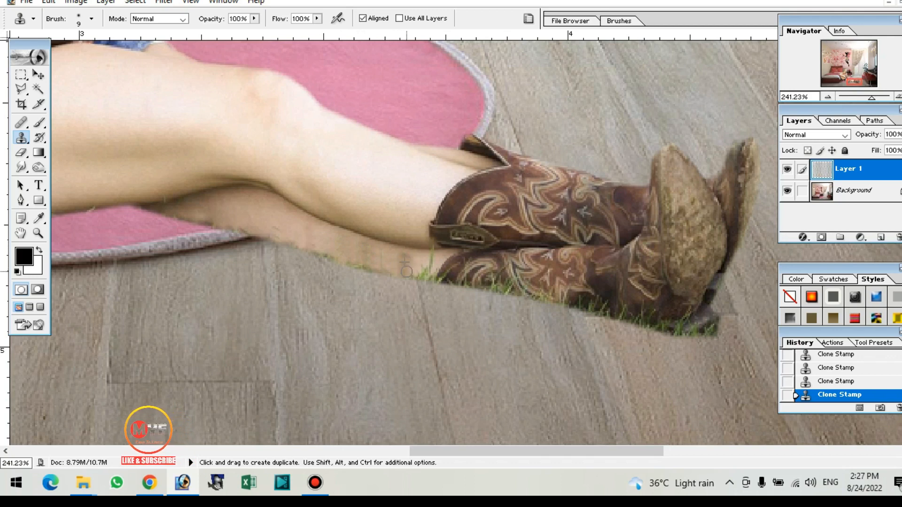
{"action": "left_click_drag", "start_coordinate": [413, 271], "coordinate": [438, 261]}
{"action": "key", "text": "alt"}
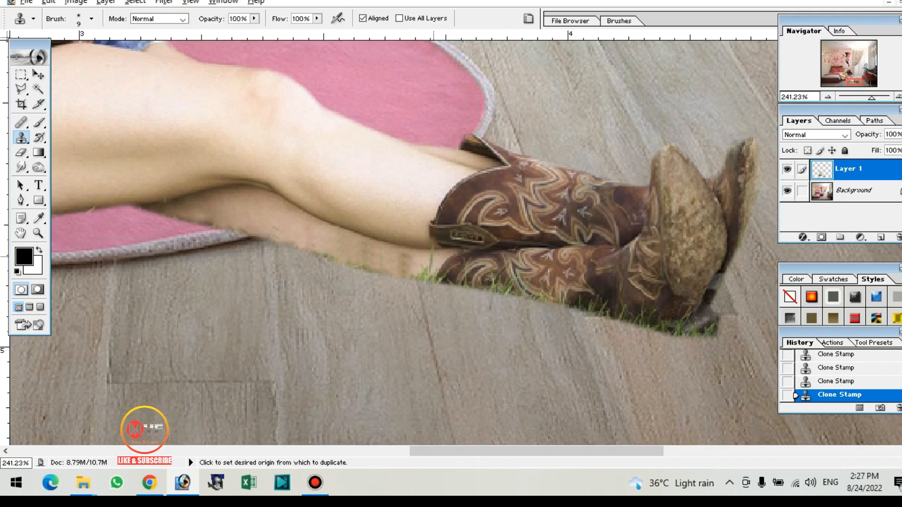
{"action": "left_click", "coordinate": [434, 259]}
{"action": "left_click", "coordinate": [433, 270]}
{"action": "left_click", "coordinate": [425, 269]}
{"action": "left_click_drag", "start_coordinate": [459, 308], "coordinate": [474, 309]}
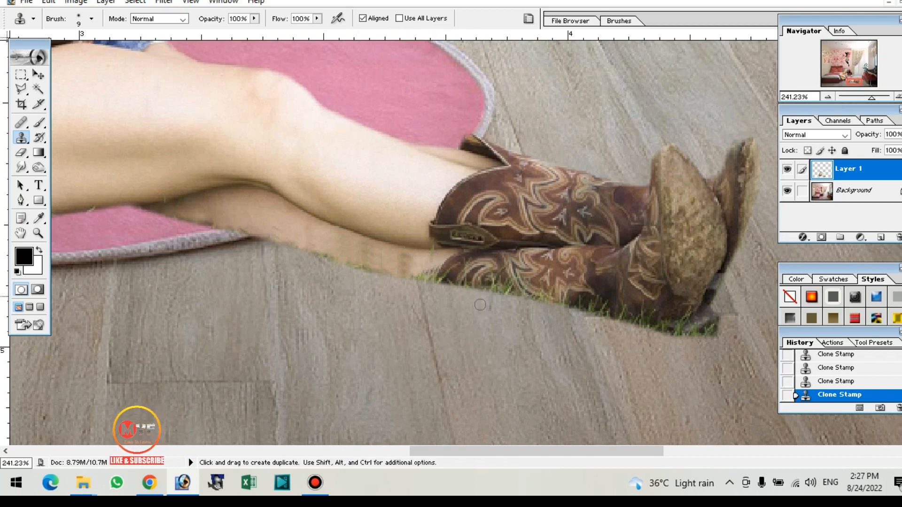
Clone patterned boot leather over the grass along the bottom edge of the lower boot's shaft
{"action": "left_click", "coordinate": [519, 275], "text": "alt"}
{"action": "left_click", "coordinate": [502, 283]}
{"action": "left_click", "coordinate": [487, 280]}
{"action": "left_click", "coordinate": [466, 282]}
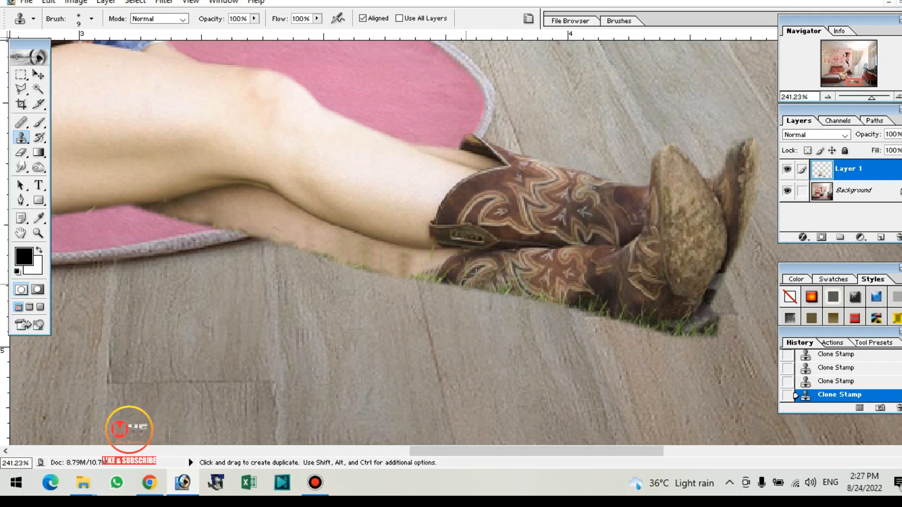
{"action": "left_click_drag", "start_coordinate": [552, 296], "coordinate": [476, 290]}
{"action": "key", "text": "alt"}
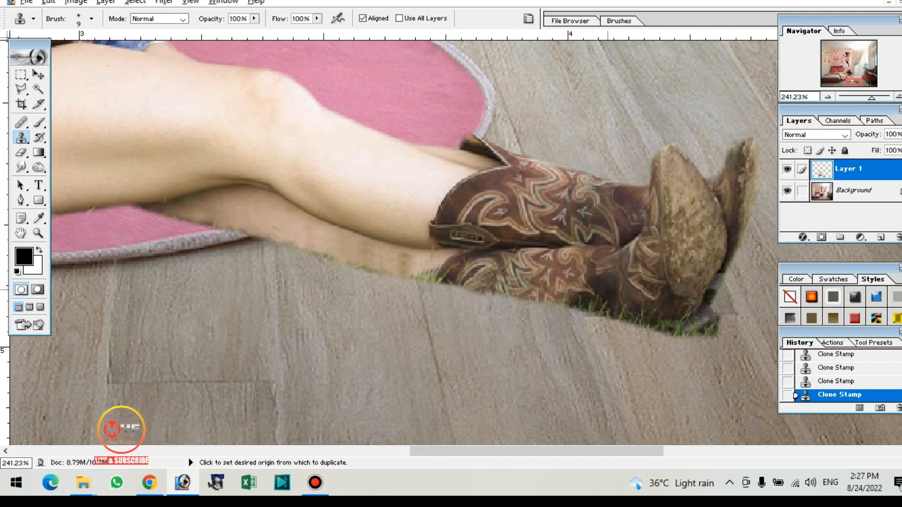
{"action": "left_click", "coordinate": [615, 295], "text": "alt"}
{"action": "mouse_move", "coordinate": [605, 310]}
{"action": "left_mouse_down"}
{"action": "mouse_move", "coordinate": [564, 302]}
{"action": "mouse_move", "coordinate": [534, 293]}
{"action": "left_mouse_up"}
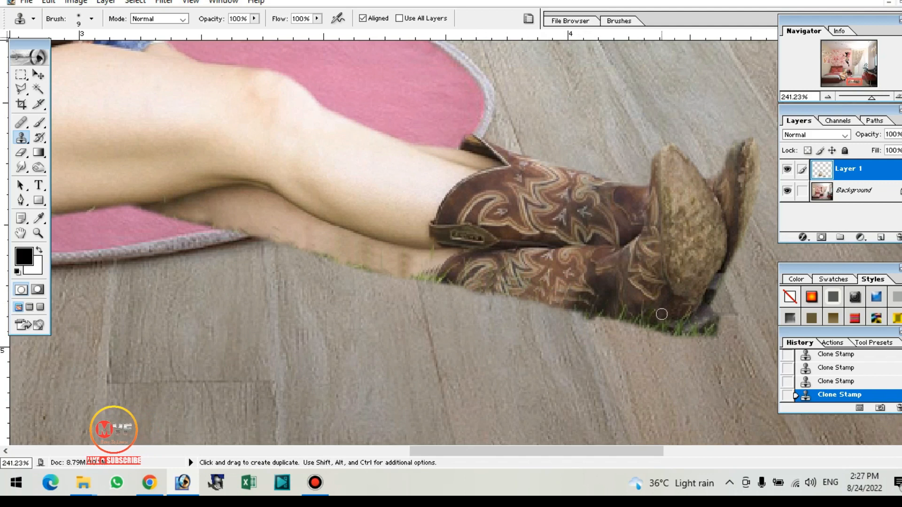
Clone boot leather over the grass near the lower boot's heel and at the boot's top edge by the calf
{"action": "mouse_move", "coordinate": [607, 310]}
{"action": "left_mouse_down"}
{"action": "mouse_move", "coordinate": [626, 305]}
{"action": "mouse_move", "coordinate": [622, 313]}
{"action": "mouse_move", "coordinate": [700, 330]}
{"action": "left_mouse_up"}
{"action": "left_click", "coordinate": [624, 302], "text": "alt"}
{"action": "left_click", "coordinate": [667, 308], "text": "alt"}
{"action": "left_click", "coordinate": [670, 309], "text": "alt"}
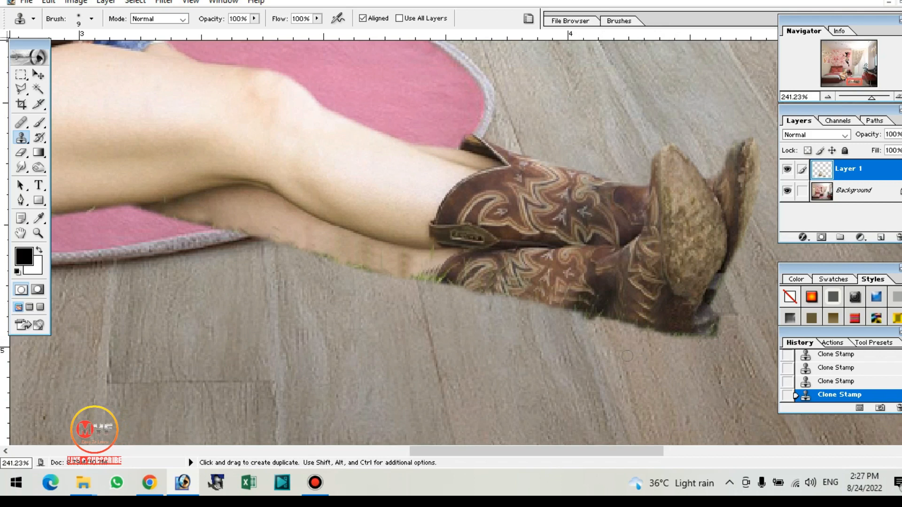
{"action": "key", "text": "alt"}
{"action": "left_click", "coordinate": [446, 265], "text": "alt"}
{"action": "mouse_move", "coordinate": [440, 271]}
{"action": "left_mouse_down"}
{"action": "mouse_move", "coordinate": [423, 277]}
{"action": "mouse_move", "coordinate": [473, 279]}
{"action": "left_mouse_up"}
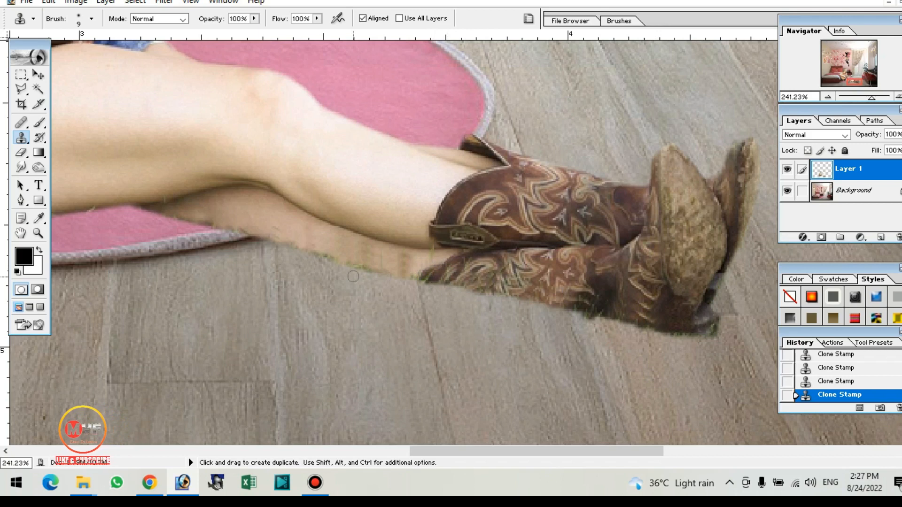
Brighten the woman on Layer 1 with Curves, adding an RGB midtone point at input 121, output 137
{"action": "scroll", "coordinate": [393, 414], "scroll_direction": "down", "scroll_amount": 1}
{"action": "scroll", "coordinate": [393, 241], "scroll_direction": "down", "scroll_amount": 7}
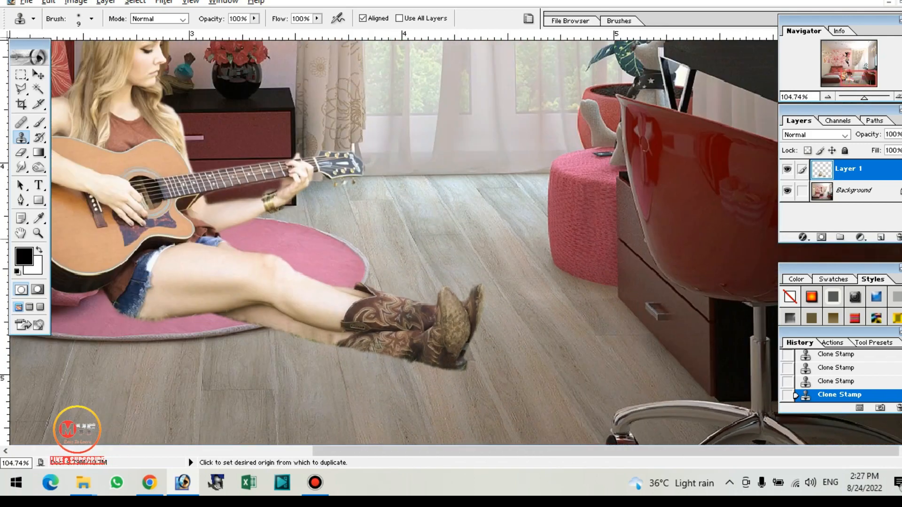
{"action": "key", "text": "space"}
{"action": "left_click_drag", "start_coordinate": [249, 206], "coordinate": [448, 293]}
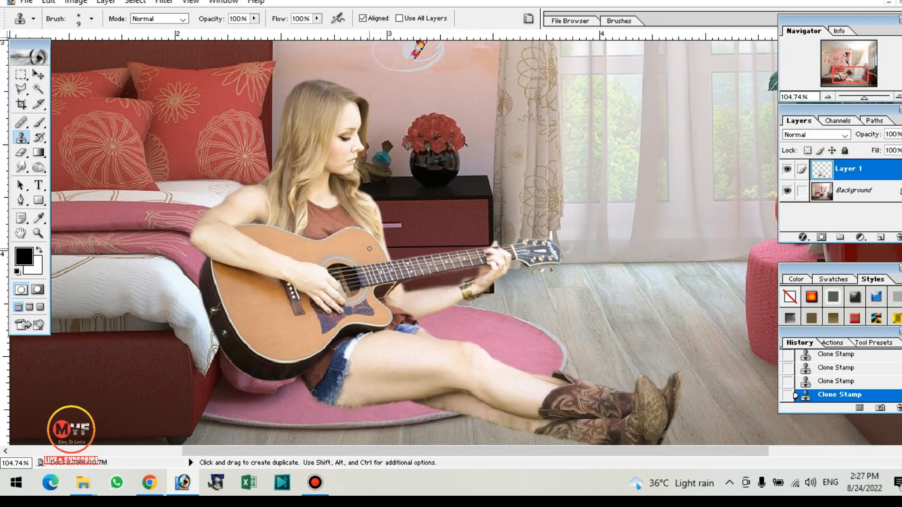
{"action": "key", "text": "ctrl+m"}
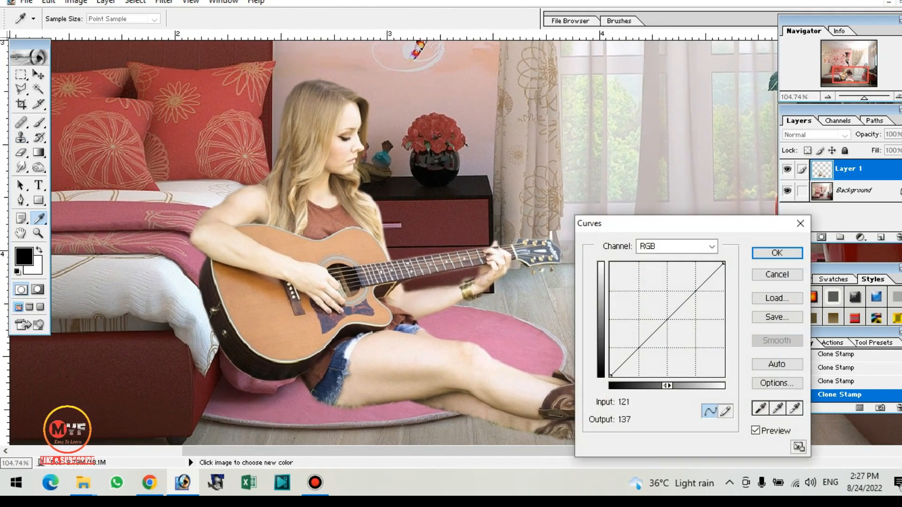
{"action": "left_click", "coordinate": [664, 316]}
{"action": "left_click", "coordinate": [776, 253]}
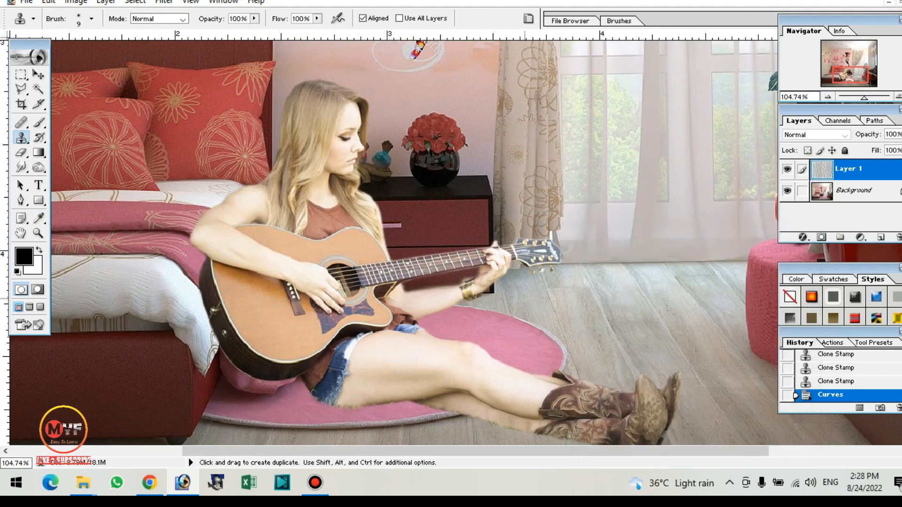
{"action": "scroll", "coordinate": [509, 296], "scroll_direction": "down", "scroll_amount": 4}
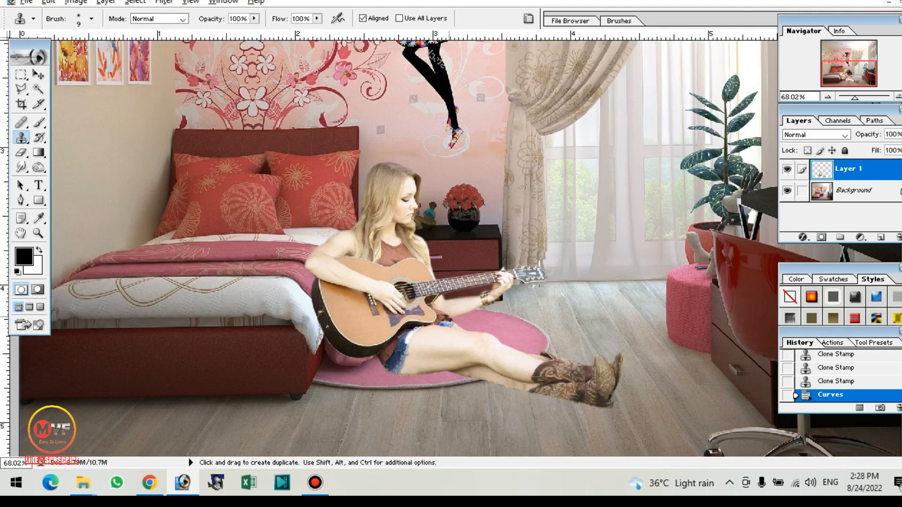
{"action": "left_click", "coordinate": [314, 483]}
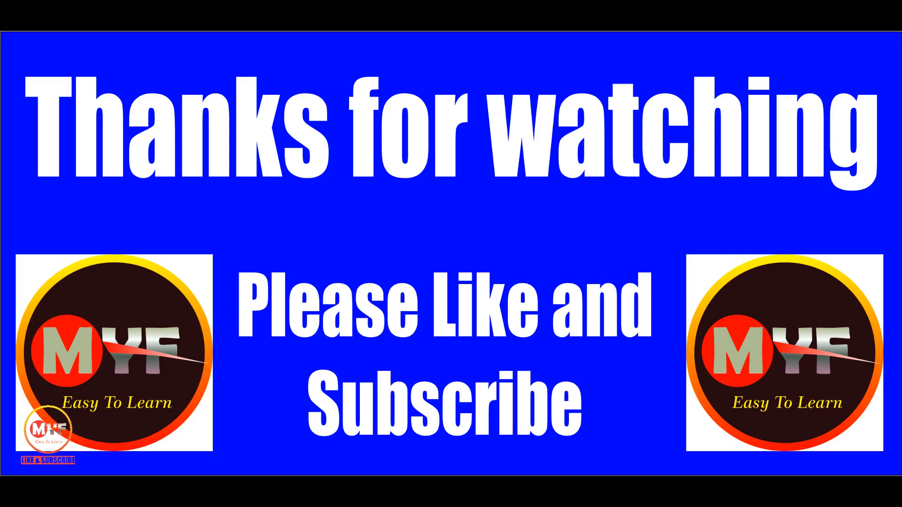